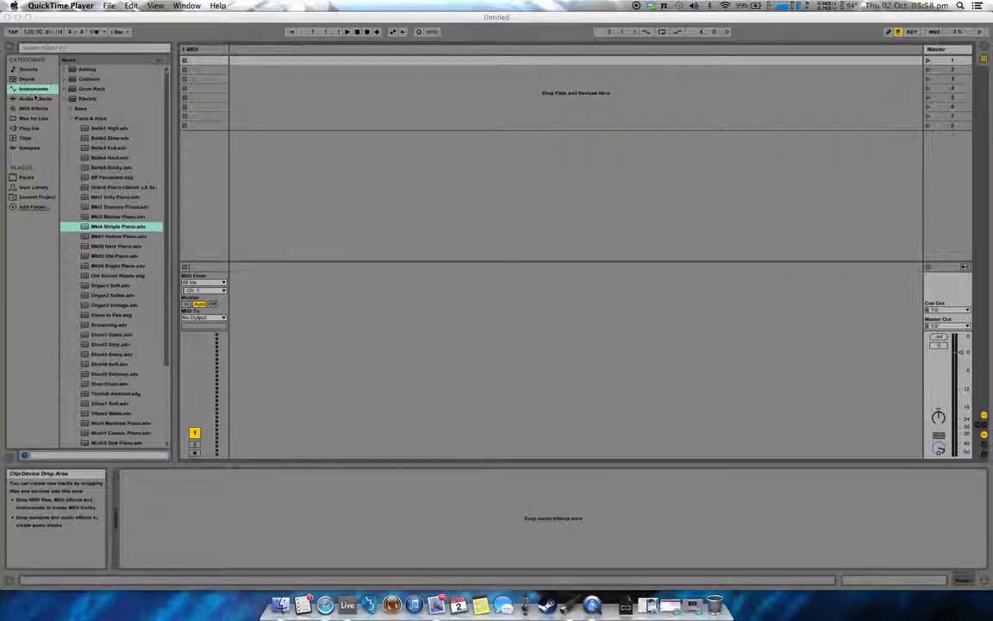
Drag an empty Instrument Rack from the Instruments browser onto the MIDI track
{"action": "left_click", "coordinate": [32, 87]}
{"action": "scroll", "coordinate": [69, 91], "scroll_direction": "down", "scroll_amount": 1}
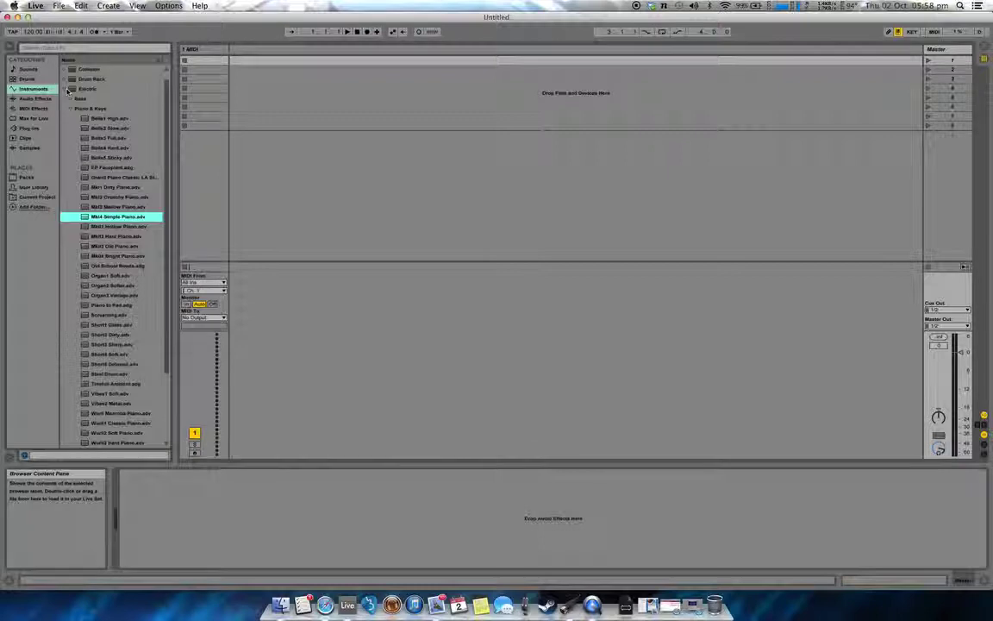
{"action": "left_click", "coordinate": [68, 89]}
{"action": "left_click", "coordinate": [65, 128]}
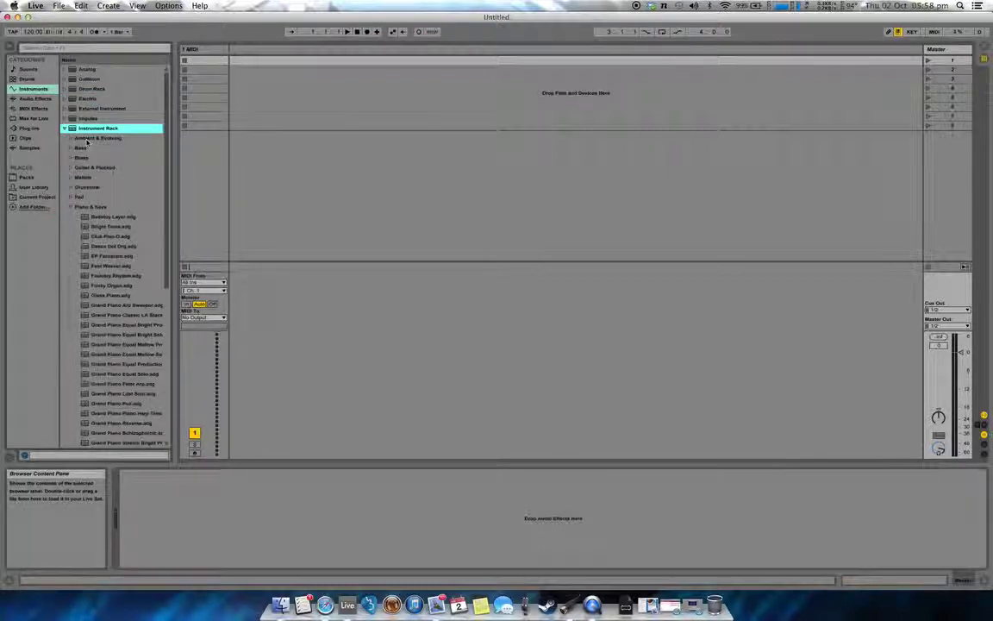
{"action": "left_click_drag", "start_coordinate": [175, 359], "coordinate": [189, 526]}
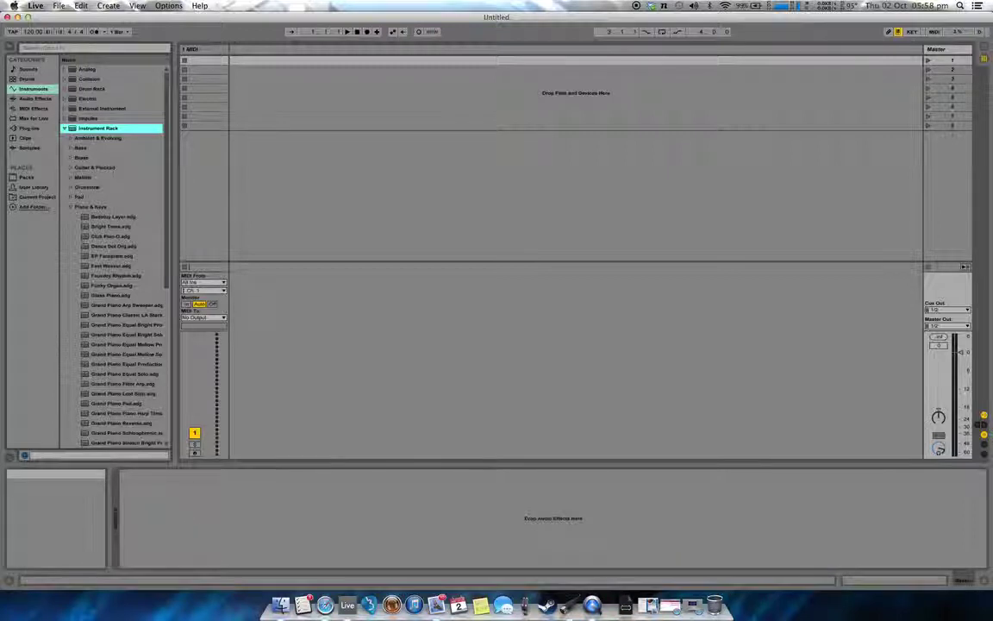
{"action": "left_click_drag", "start_coordinate": [77, 130], "coordinate": [207, 177]}
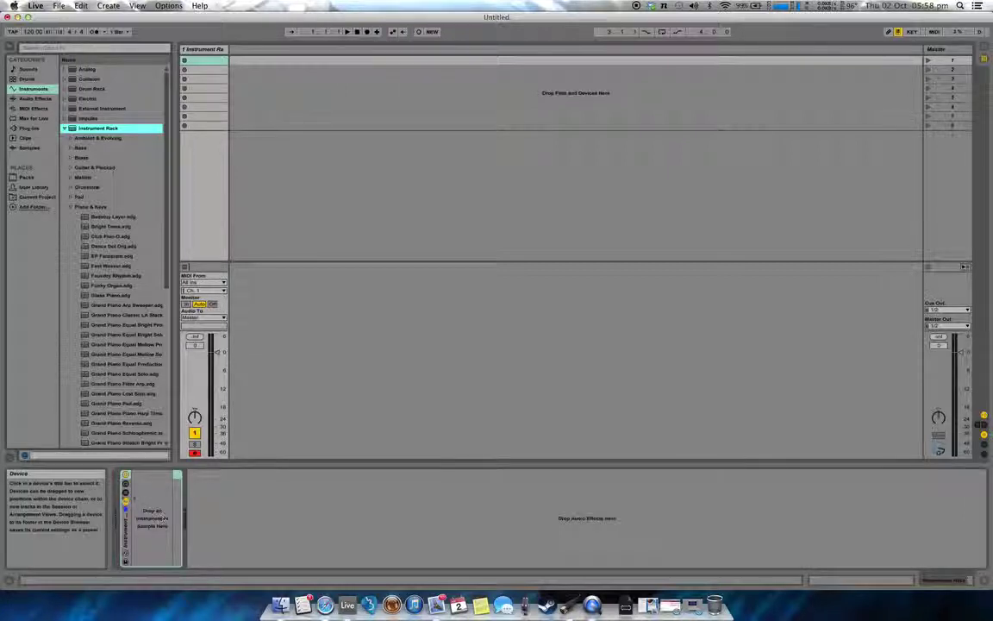
Add Electric Mk4 Simple Piano, Vintage Kit_Phazy and Operator Pad Buzz2 Motion Pad as rack chains
{"action": "left_click", "coordinate": [126, 496]}
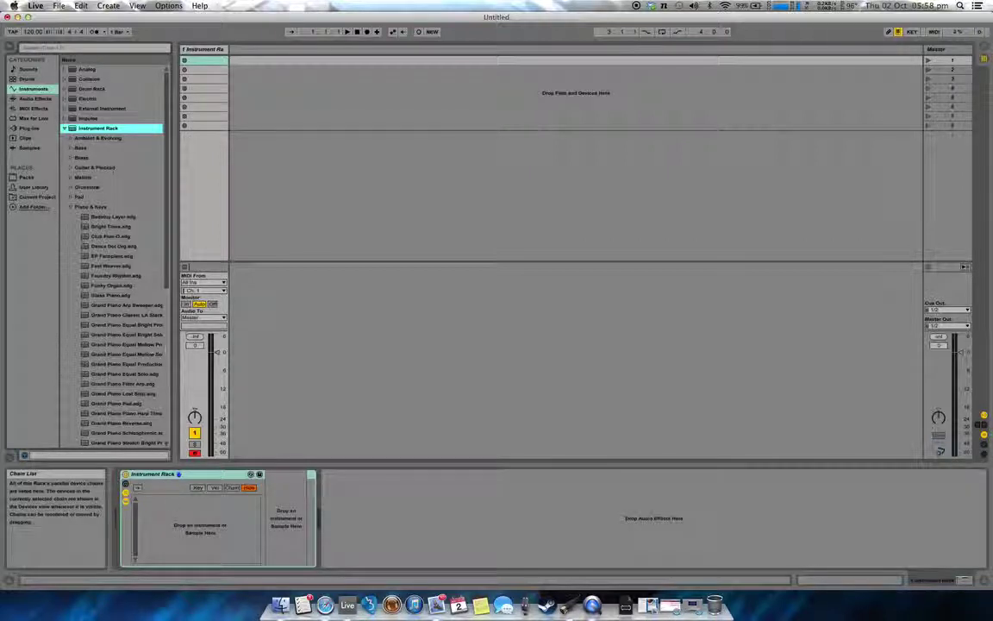
{"action": "left_click", "coordinate": [65, 99]}
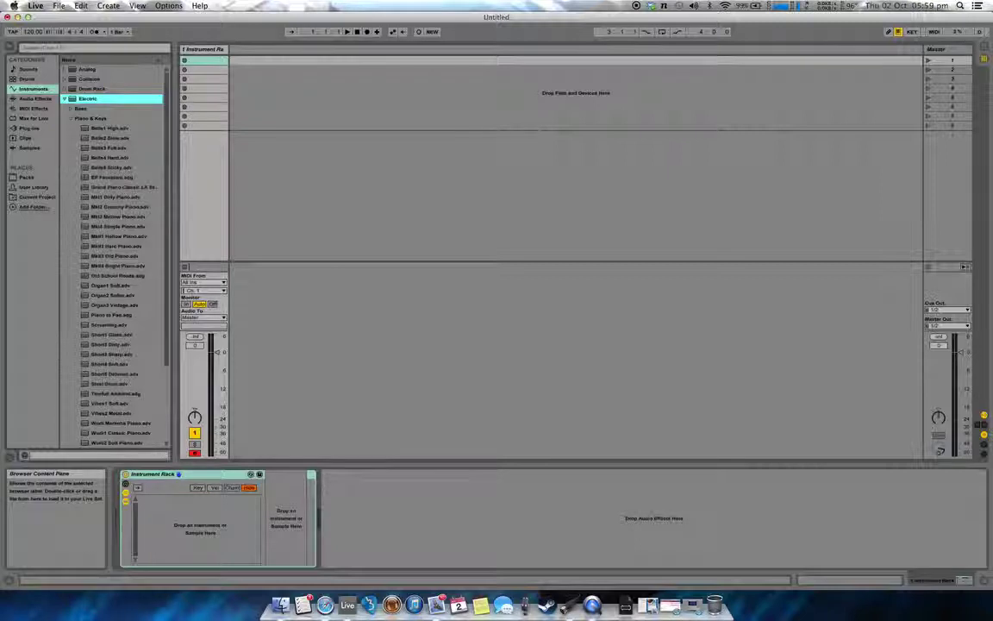
{"action": "left_click_drag", "start_coordinate": [108, 226], "coordinate": [191, 520]}
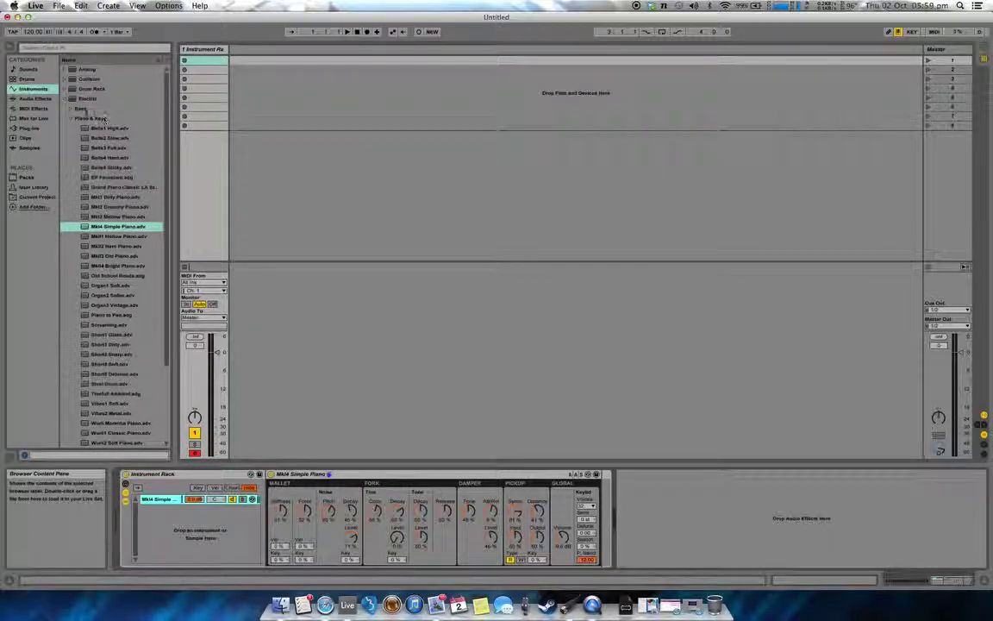
{"action": "left_click", "coordinate": [70, 88]}
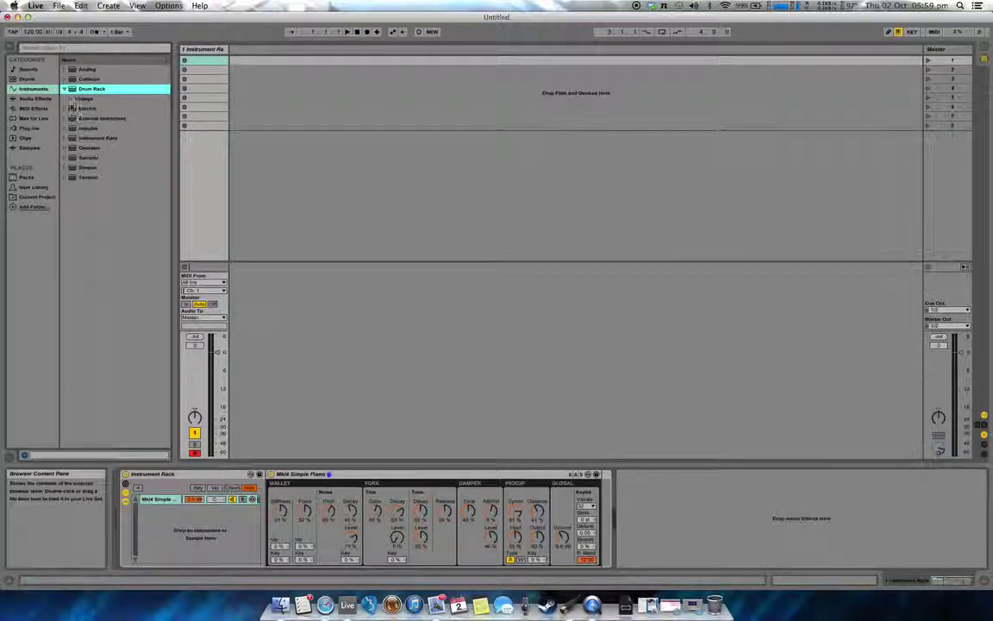
{"action": "left_click", "coordinate": [70, 98]}
{"action": "left_click", "coordinate": [108, 118]}
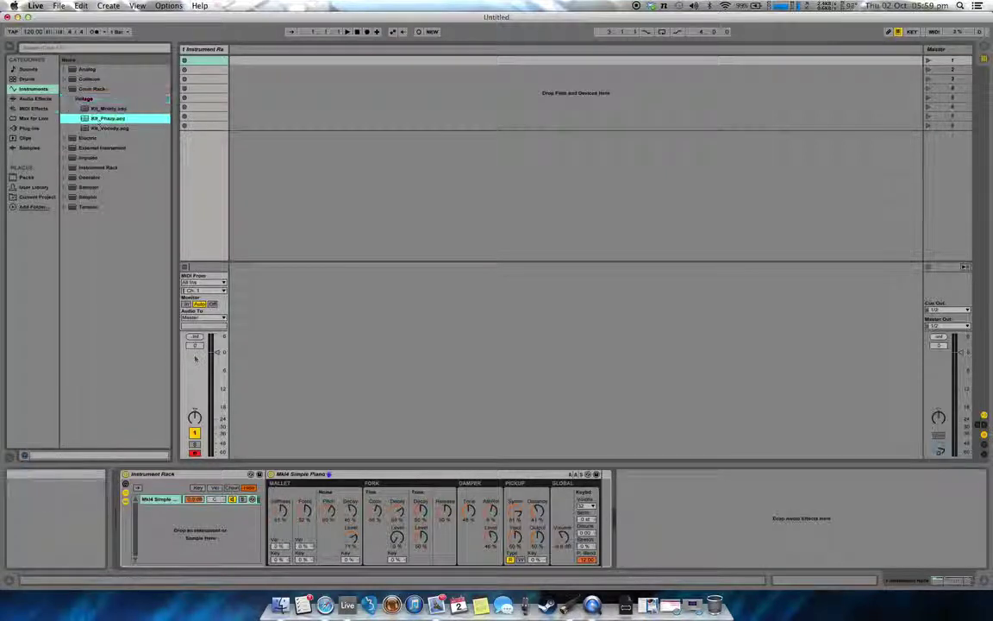
{"action": "left_click_drag", "start_coordinate": [195, 358], "coordinate": [174, 548]}
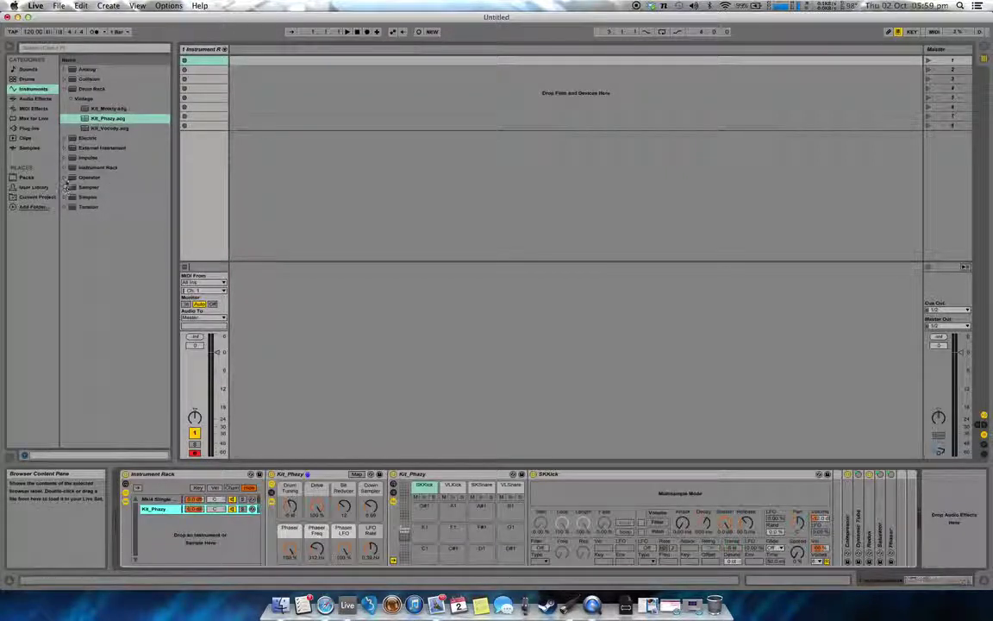
{"action": "left_click", "coordinate": [65, 177]}
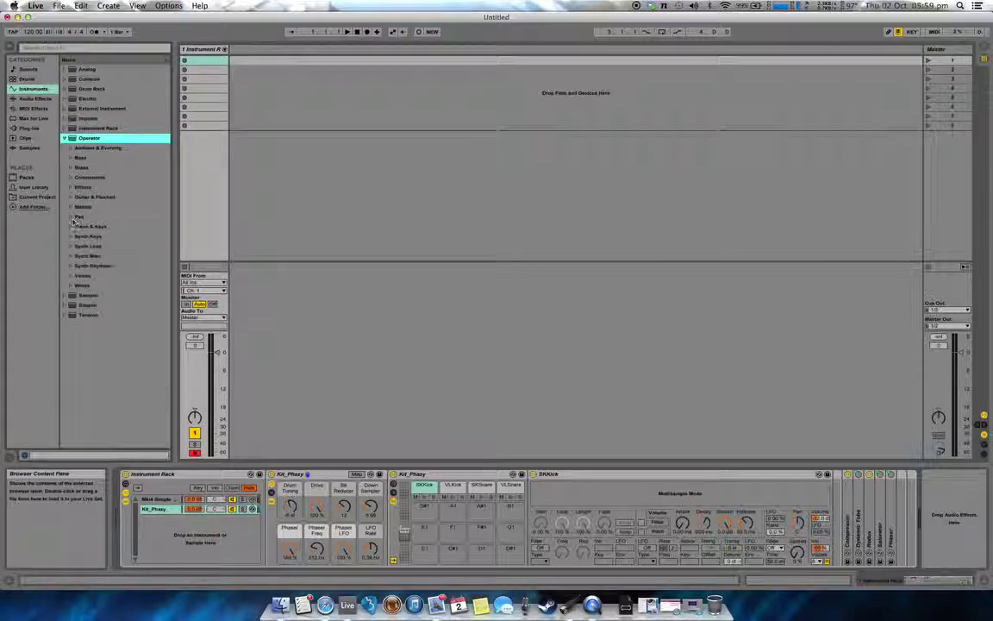
{"action": "left_click", "coordinate": [73, 217]}
{"action": "left_click_drag", "start_coordinate": [115, 307], "coordinate": [180, 528]}
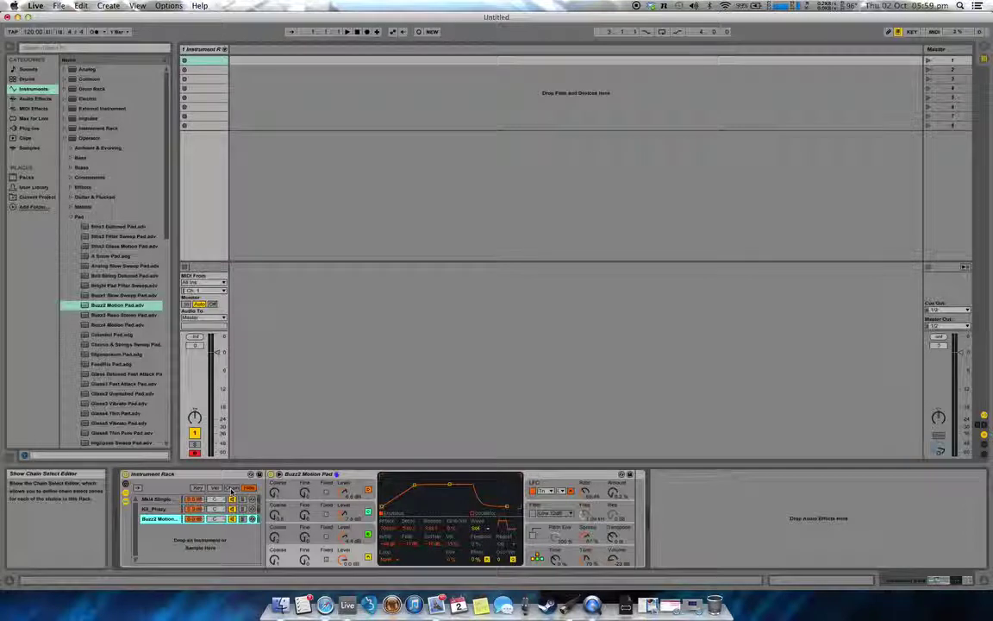
{"action": "left_click", "coordinate": [231, 489]}
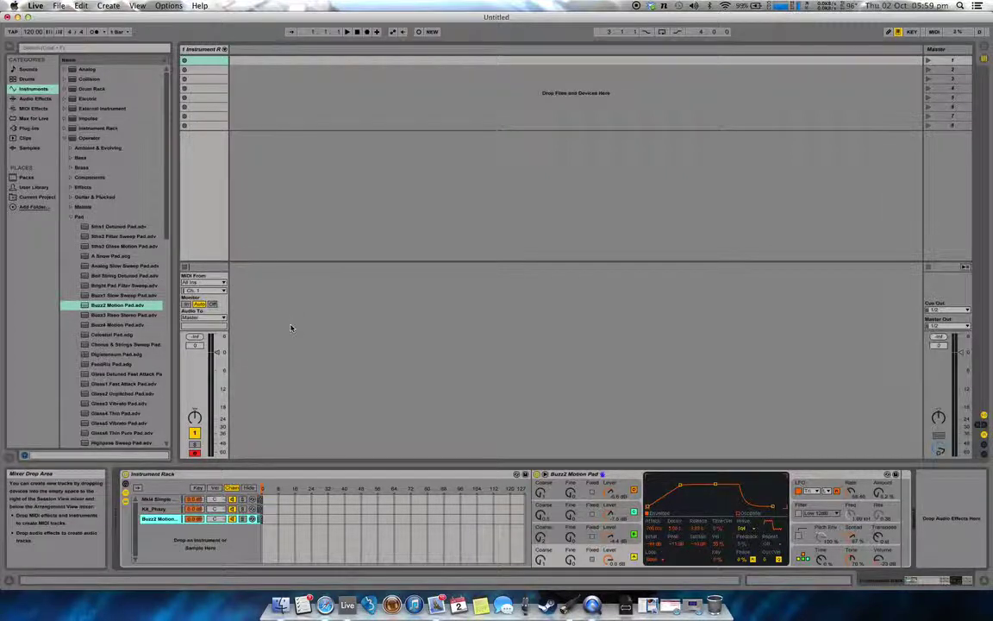
Open Live's MIDI preferences with Cmd+comma
{"action": "key", "text": "super+comma"}
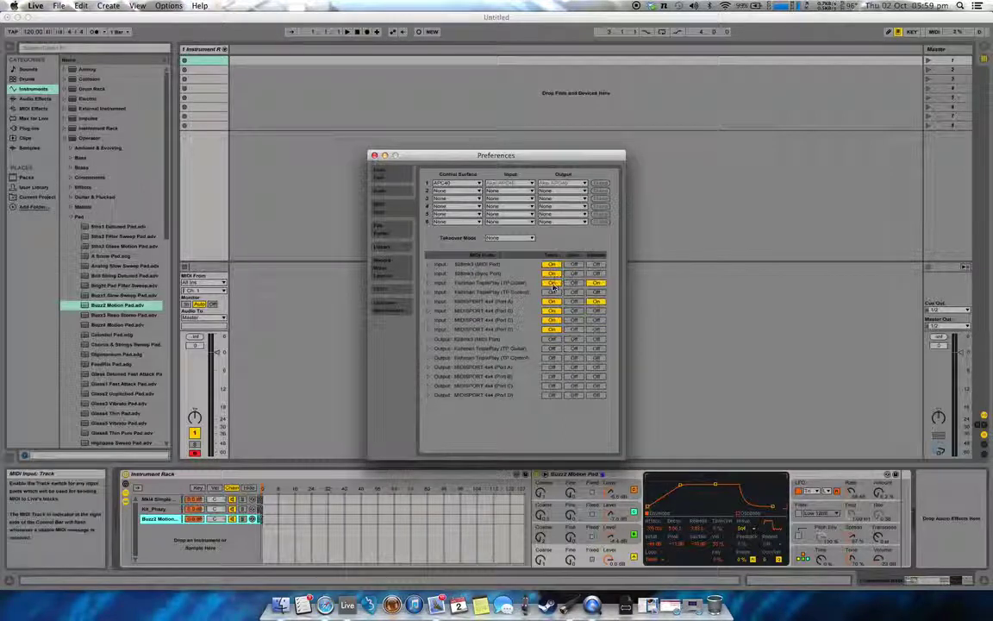
{"action": "left_click", "coordinate": [374, 155]}
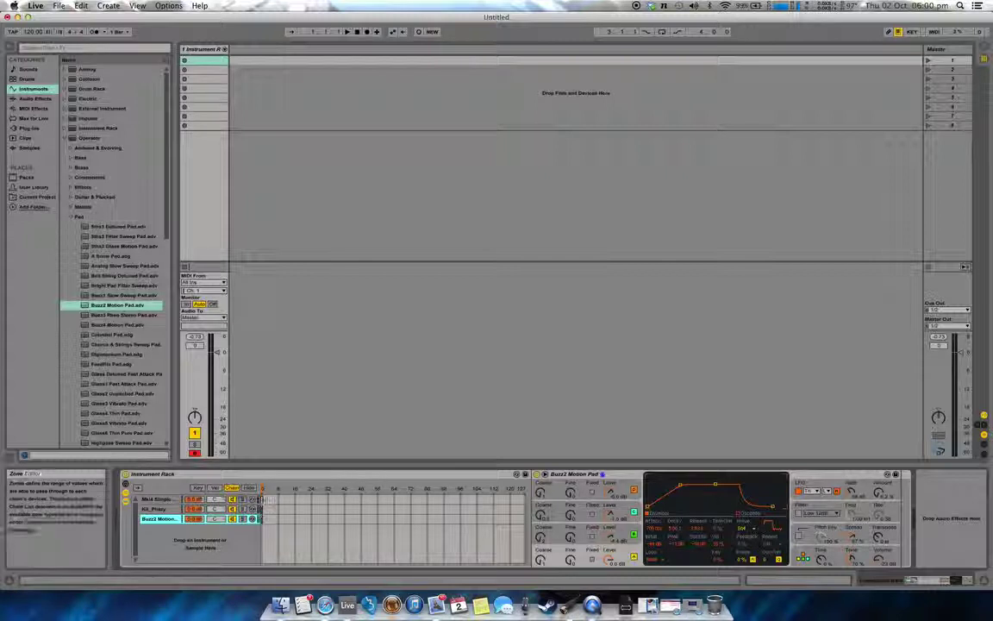
{"action": "left_click", "coordinate": [261, 499]}
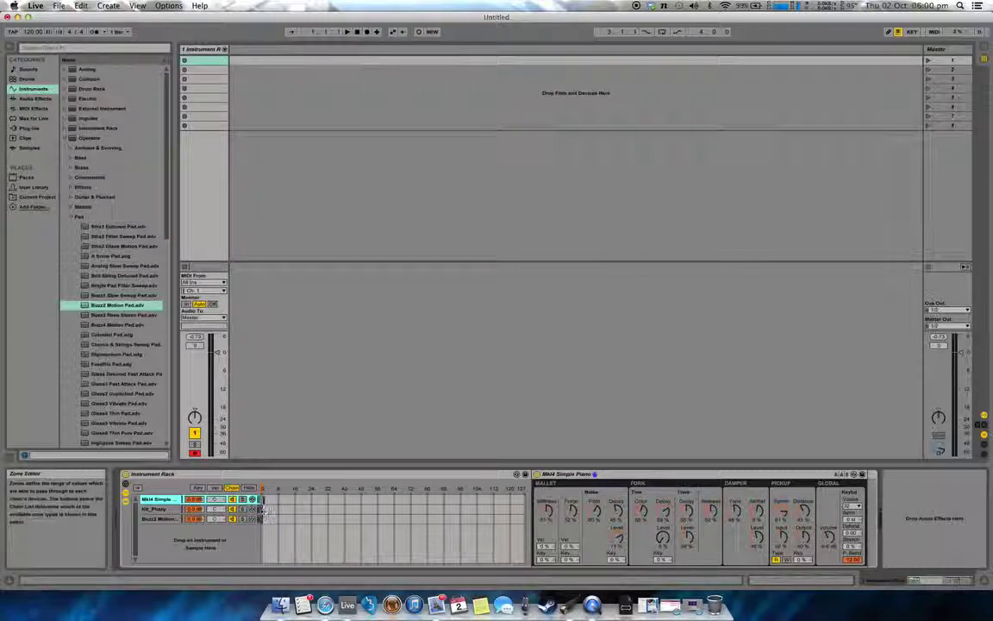
Inspect the Kit_Phazy and Buzz2 Motion Pad chains' devices, then move the chain selector on the ruler
{"action": "left_click", "coordinate": [259, 509]}
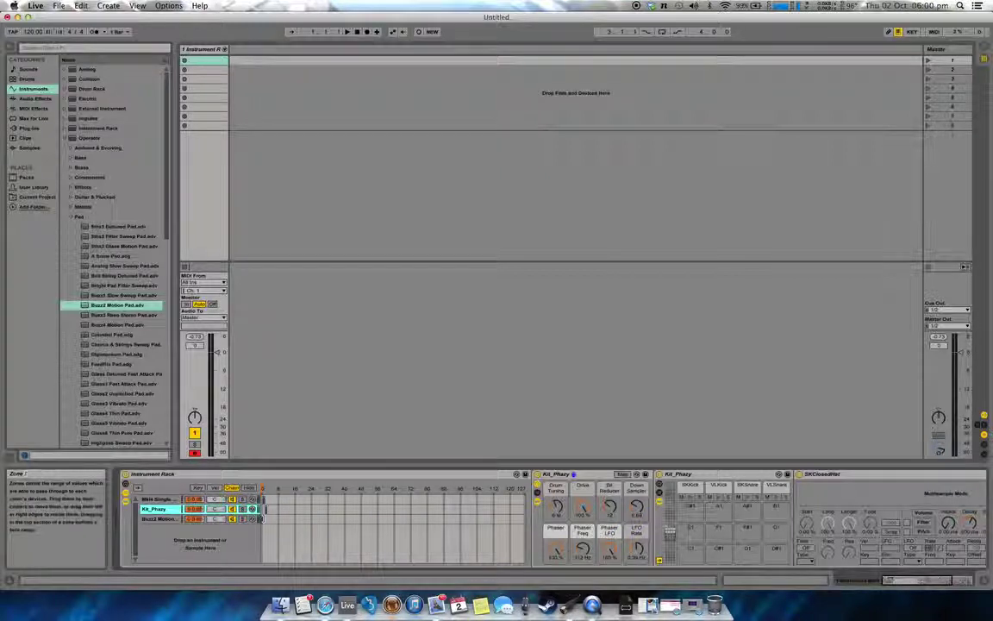
{"action": "left_click", "coordinate": [267, 519]}
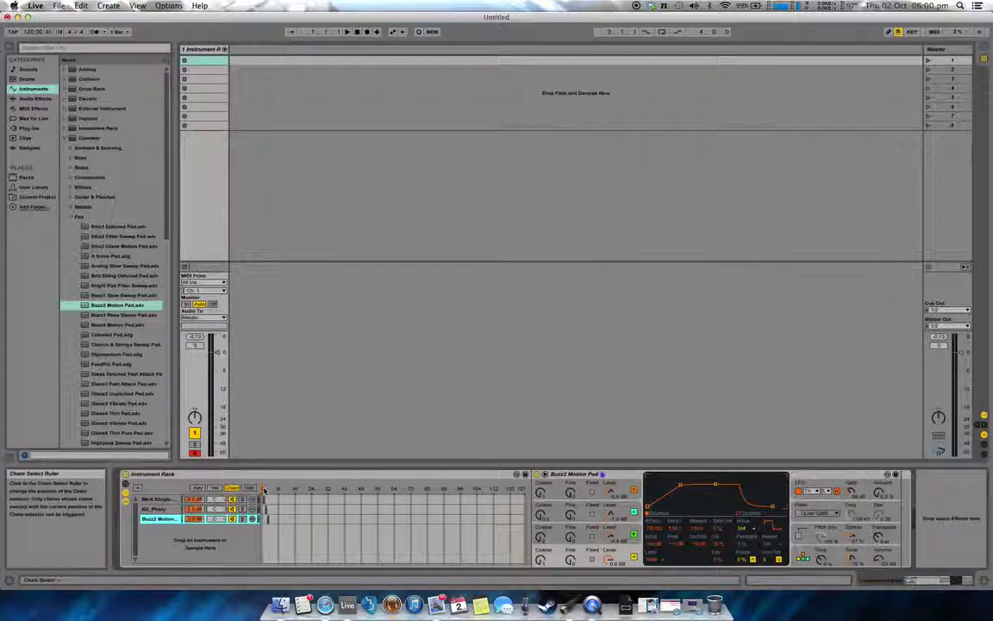
{"action": "left_click", "coordinate": [267, 492]}
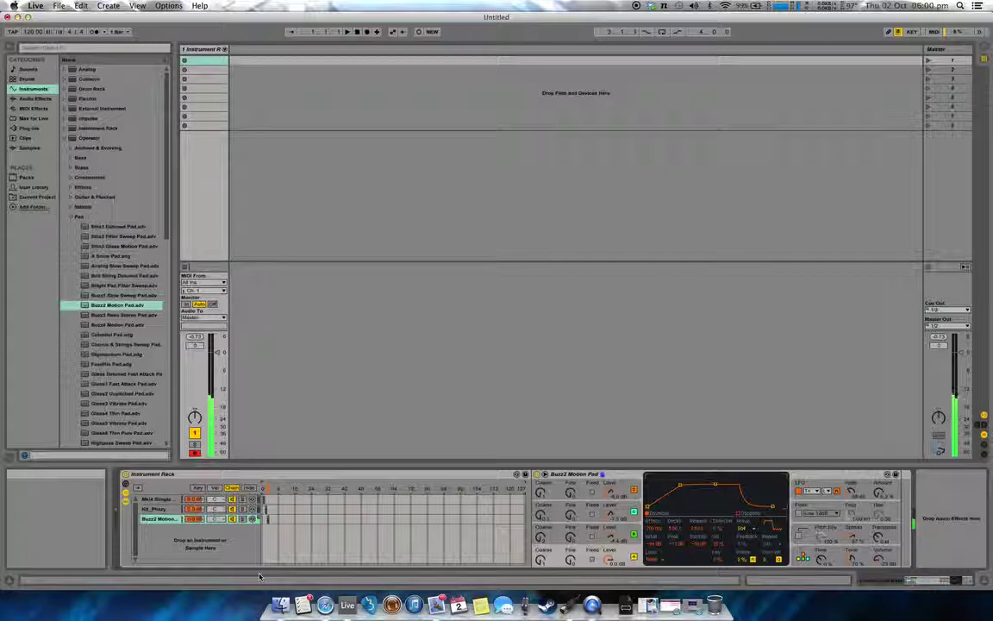
Replace the Kit_Phazy chain with the Glass1 Fast Attack Pad preset
{"action": "left_click_drag", "start_coordinate": [121, 384], "coordinate": [167, 511]}
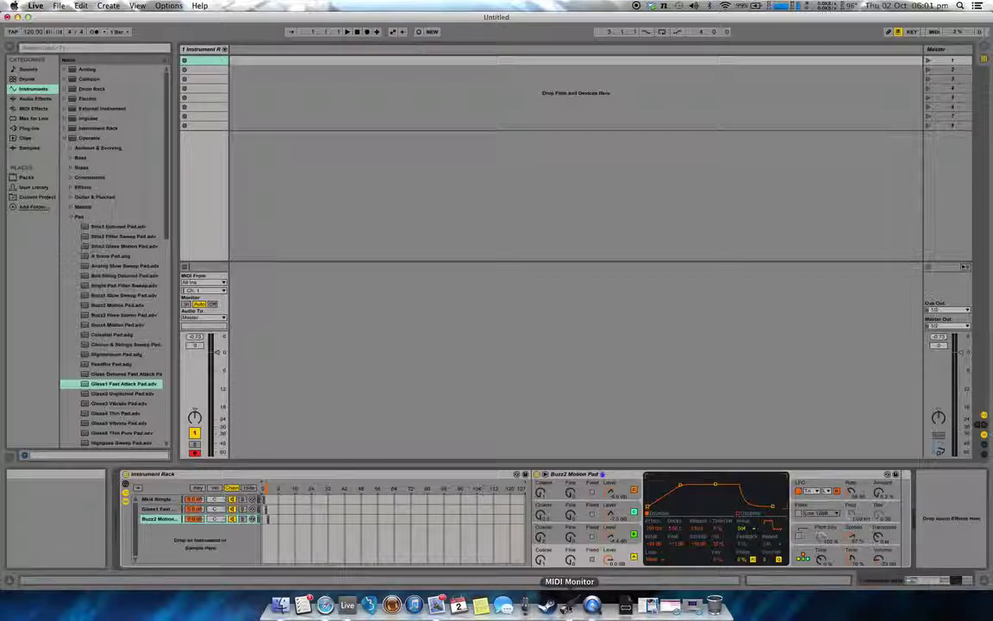
{"action": "left_click", "coordinate": [569, 606]}
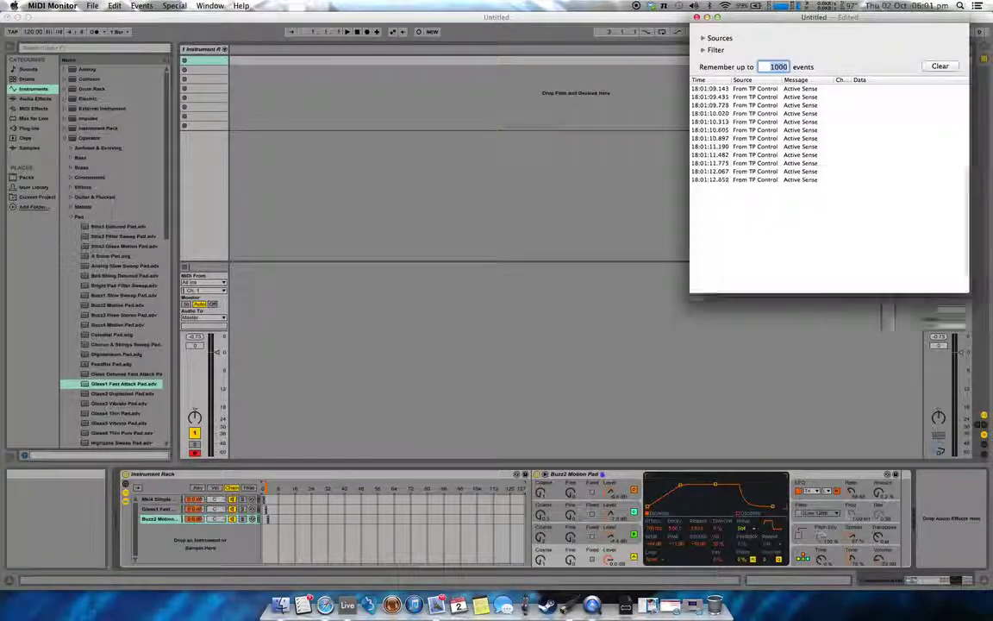
Enlarge MIDI Monitor, filter out Active Sense messages and clear the event list
{"action": "left_click", "coordinate": [717, 17]}
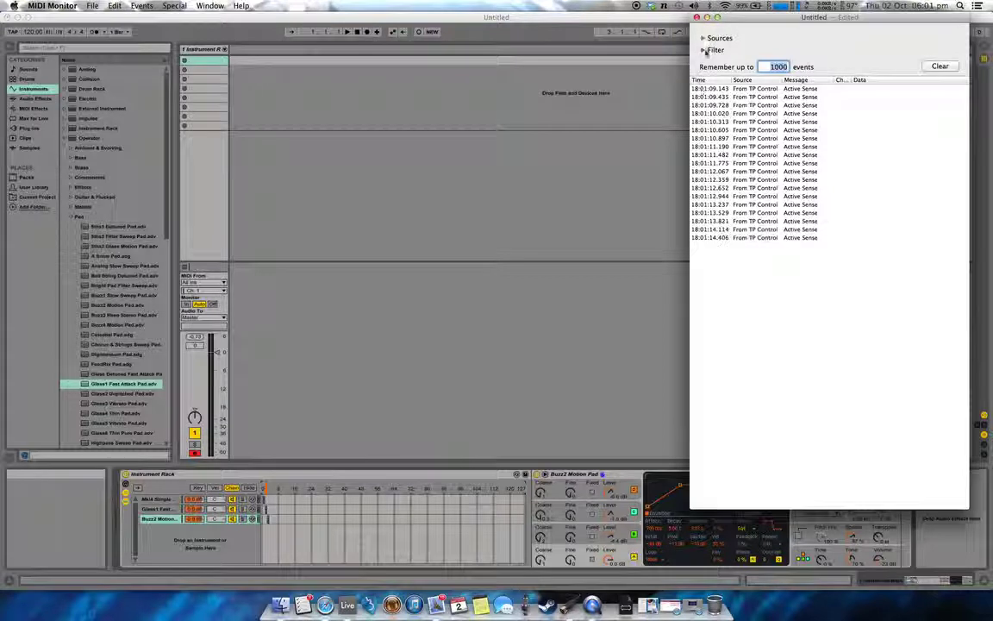
{"action": "left_click", "coordinate": [704, 50]}
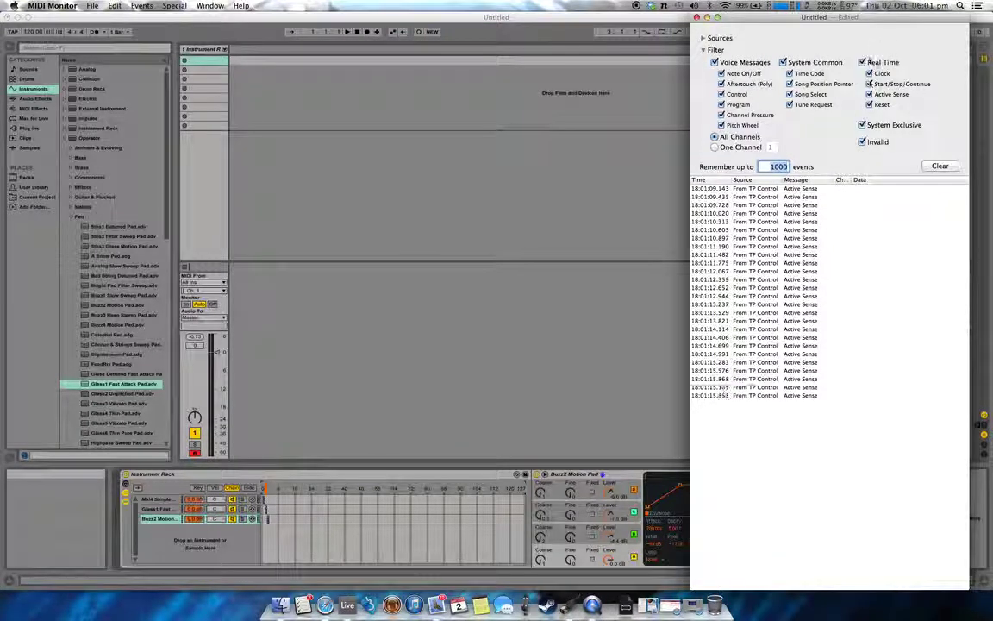
{"action": "left_click", "coordinate": [864, 62]}
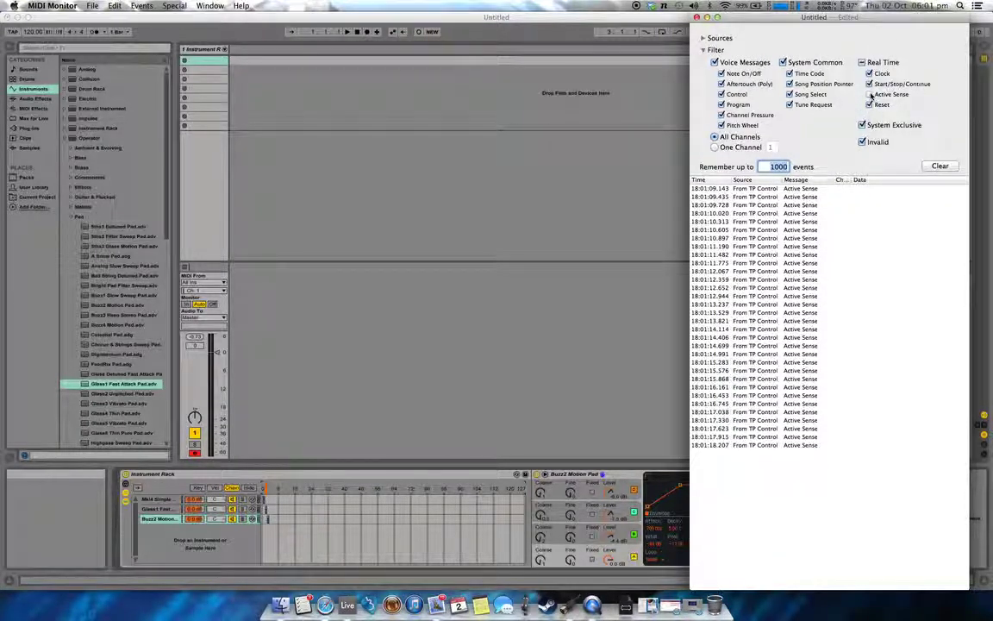
{"action": "left_click", "coordinate": [869, 95]}
{"action": "left_click", "coordinate": [940, 166]}
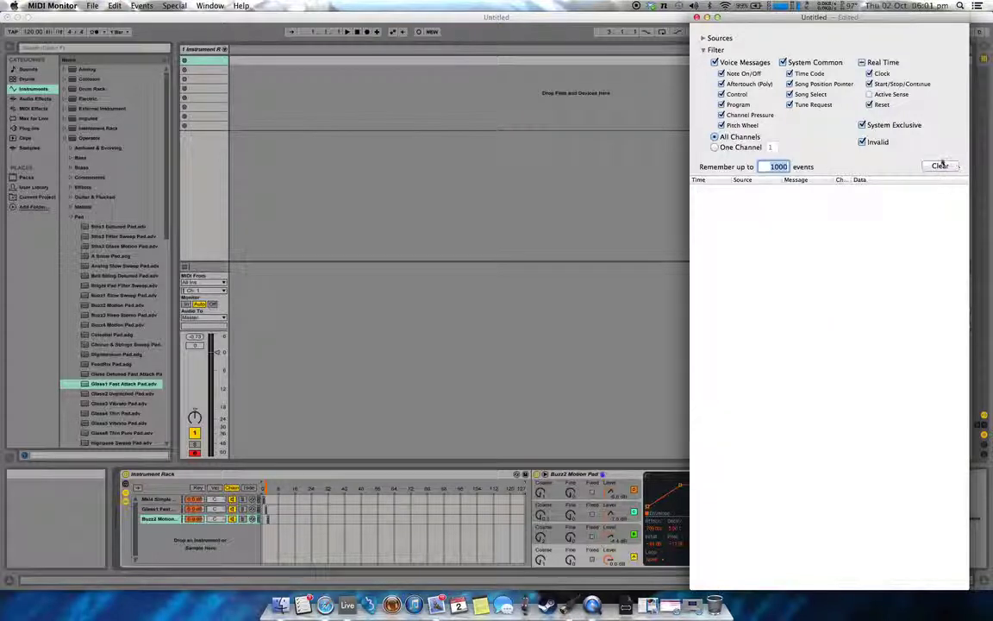
Stop monitoring the TP Control MIDI source
{"action": "left_click", "coordinate": [703, 38]}
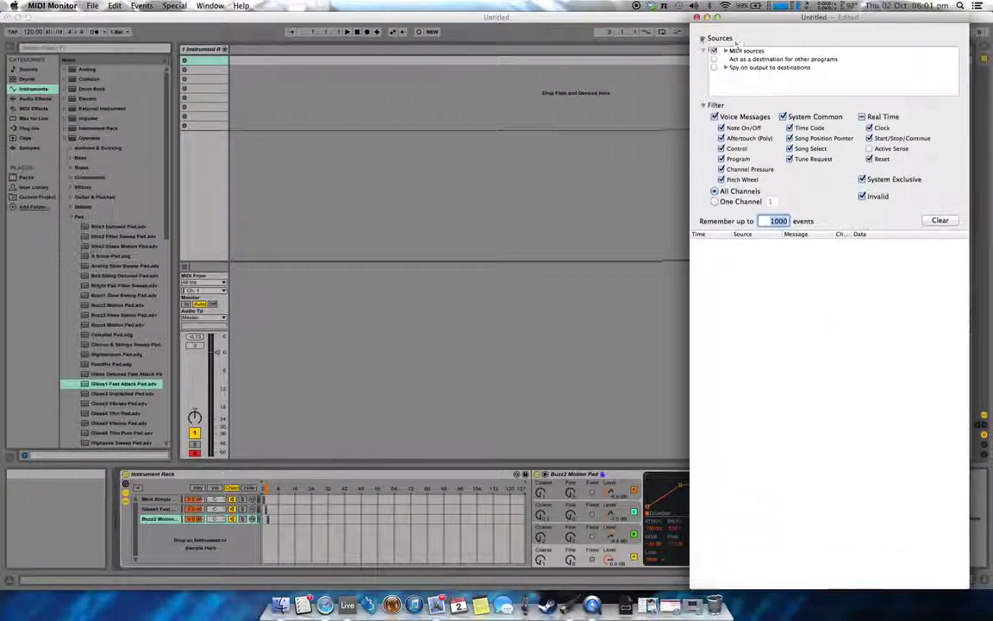
{"action": "left_click", "coordinate": [726, 52]}
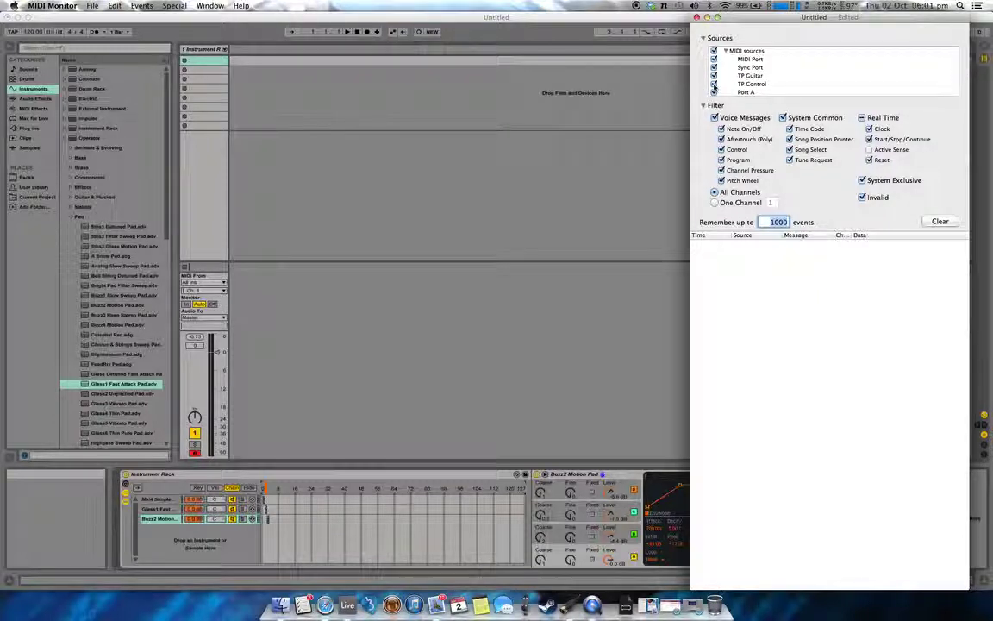
{"action": "left_click", "coordinate": [714, 84]}
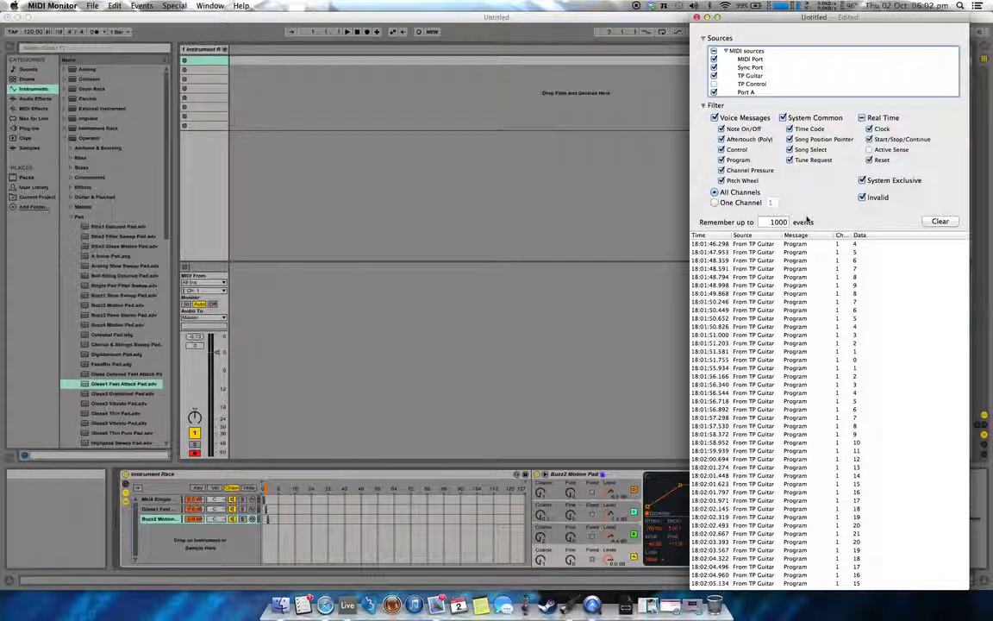
Close the MIDI Monitor window without saving and dismiss its preferences
{"action": "left_click", "coordinate": [697, 19]}
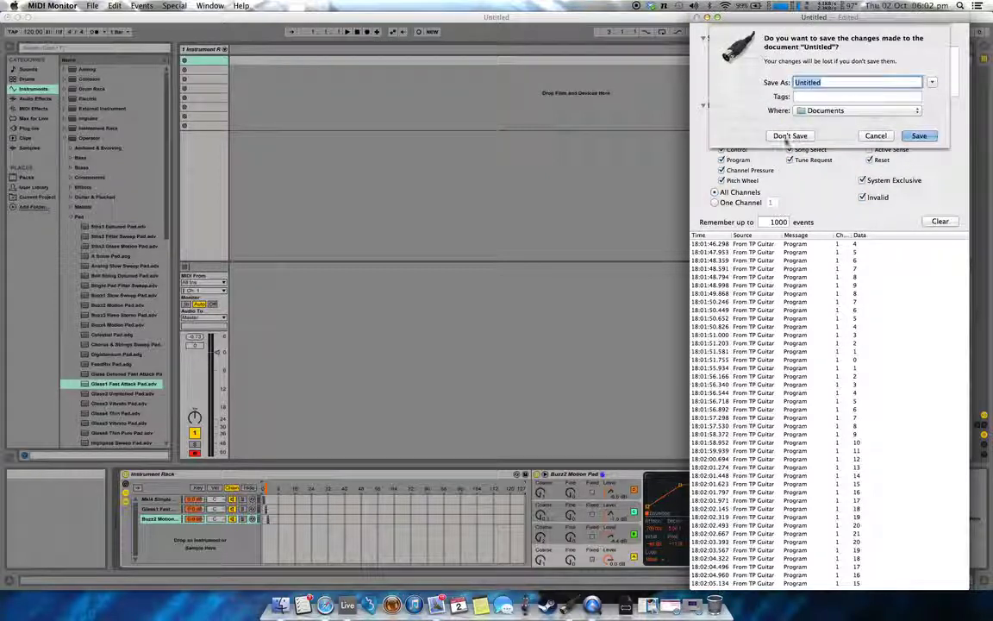
{"action": "left_click", "coordinate": [789, 137]}
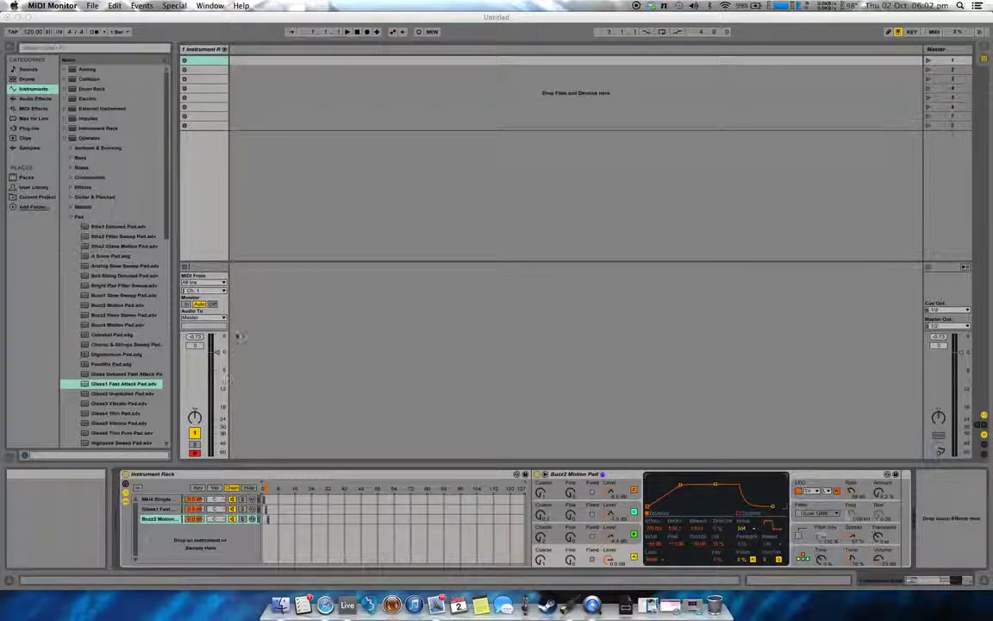
{"action": "key", "text": "super+comma"}
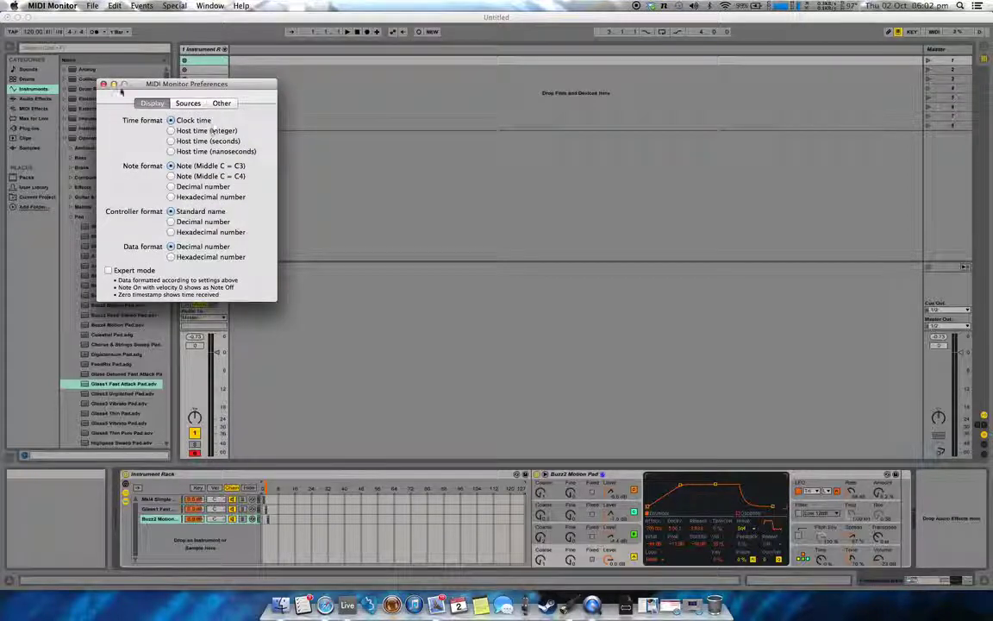
{"action": "left_click", "coordinate": [104, 85]}
Open Live's MIDI preferences and close them again
{"action": "left_click", "coordinate": [377, 137]}
{"action": "key", "text": "super+comma"}
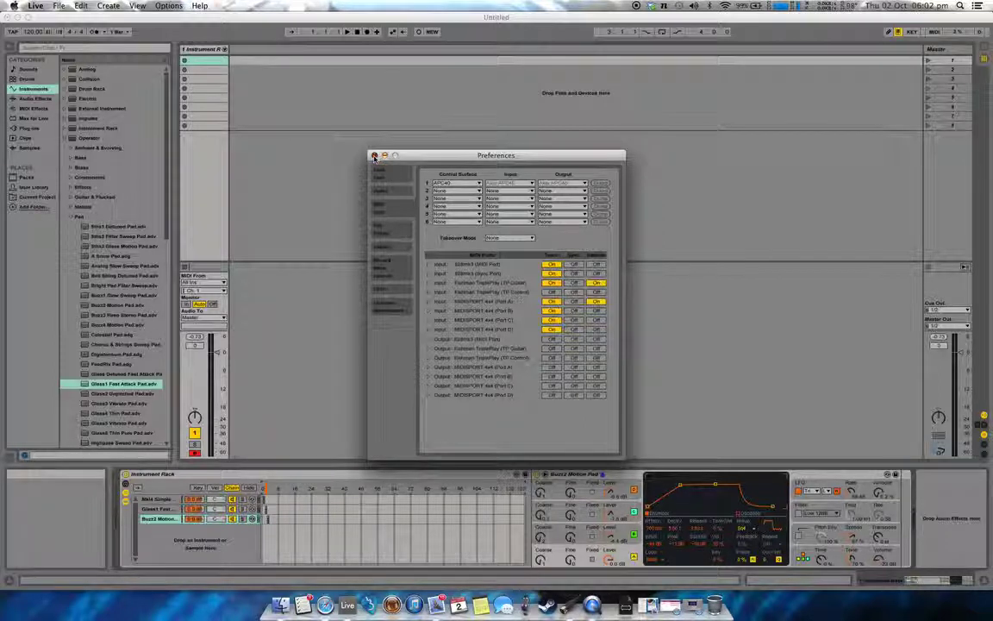
{"action": "key", "text": "Escape"}
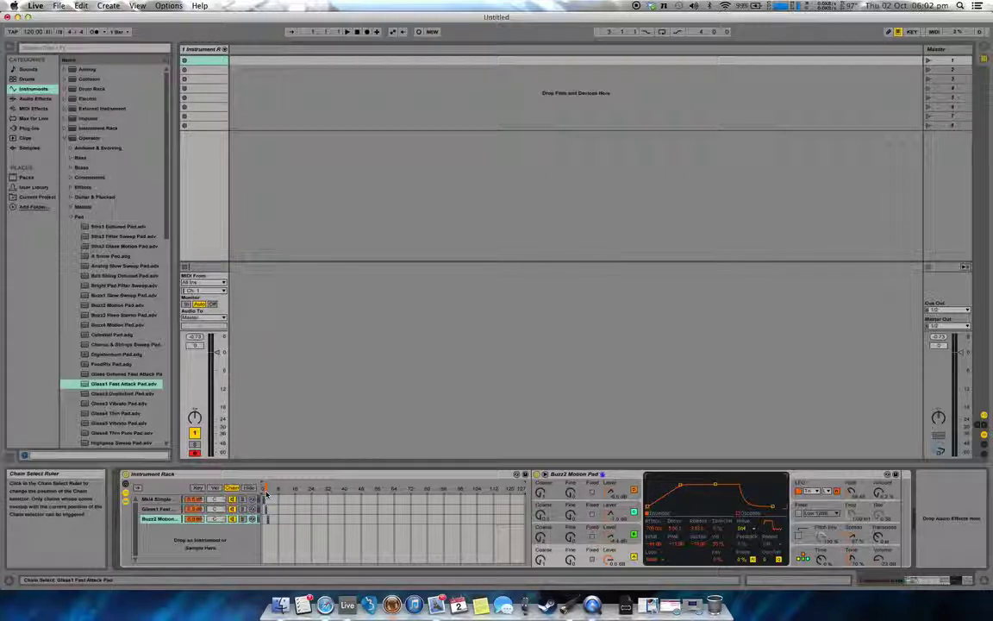
{"action": "key", "text": "super+m"}
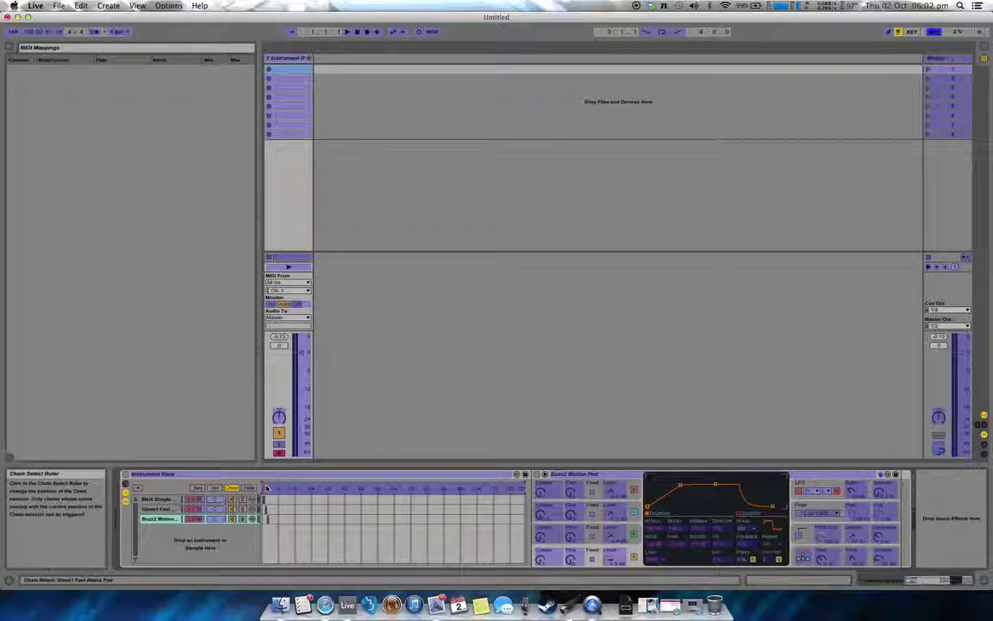
{"action": "left_click", "coordinate": [267, 488]}
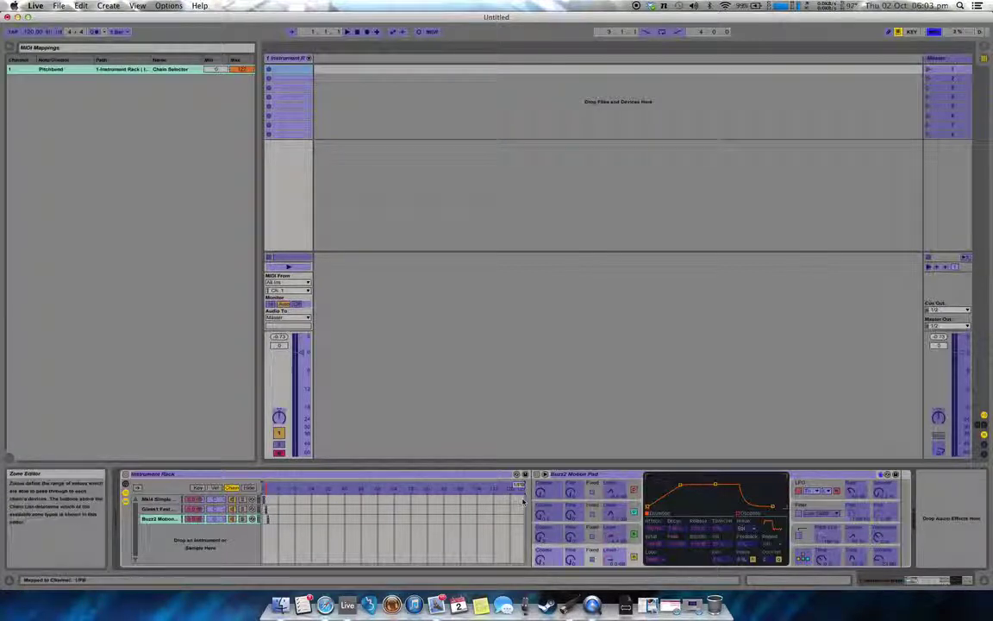
{"action": "key", "text": "super+m"}
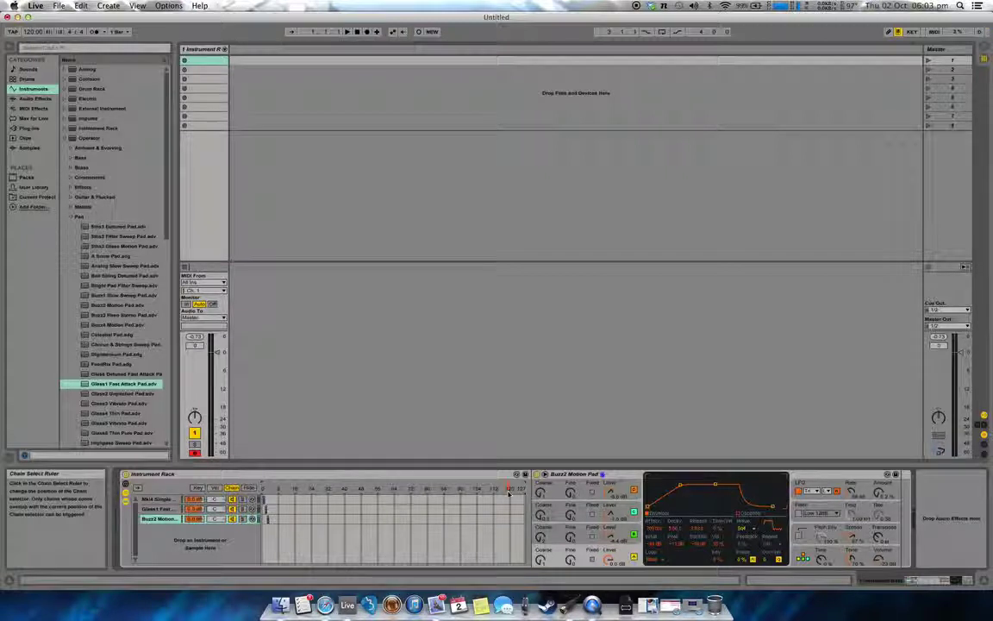
{"action": "key", "text": "super+m"}
{"action": "left_click", "coordinate": [264, 493]}
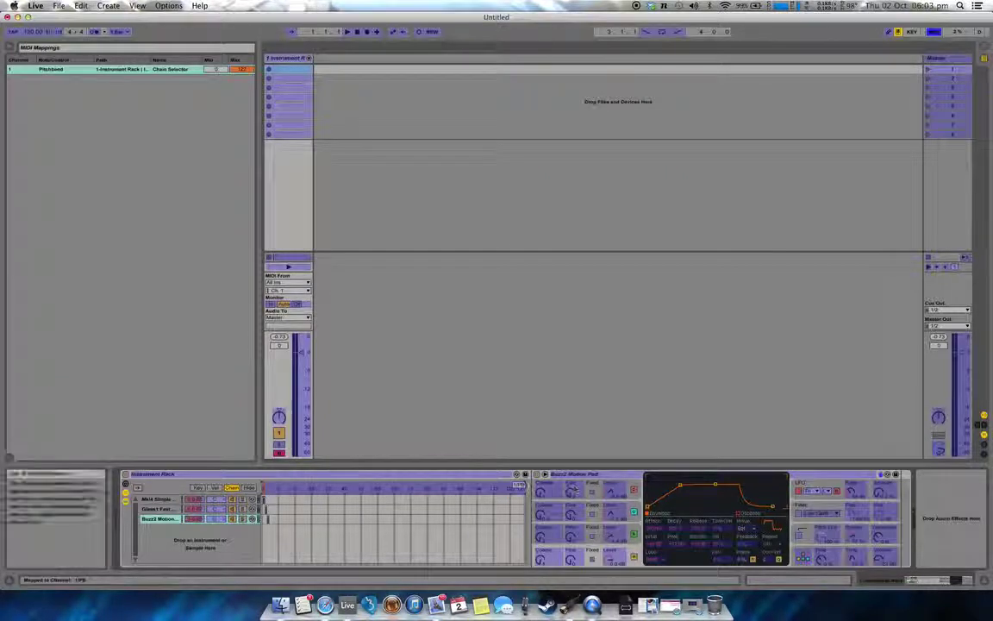
{"action": "key", "text": "BackSpace"}
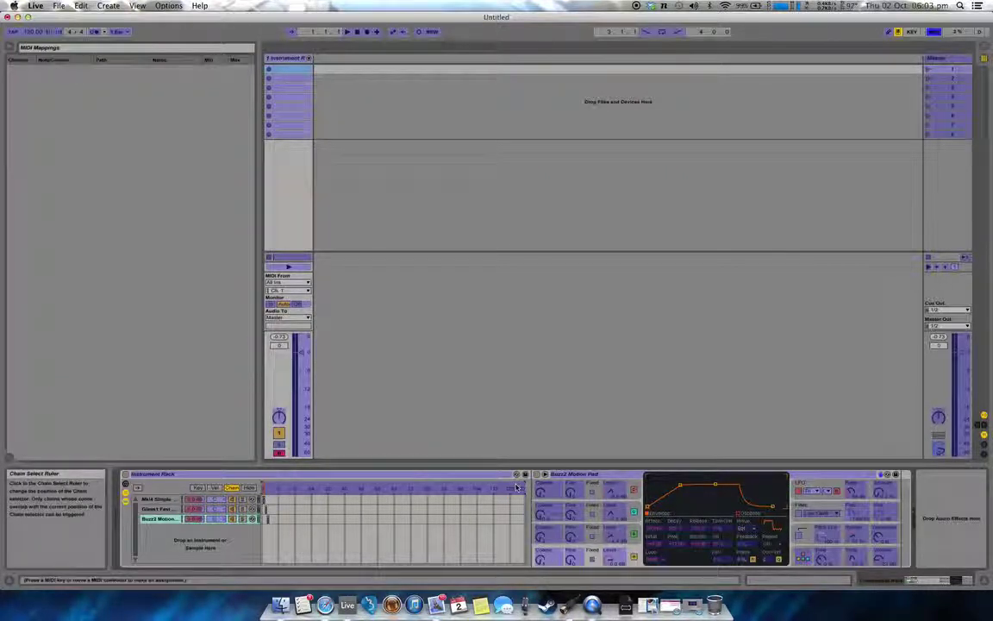
{"action": "key", "text": "super+m"}
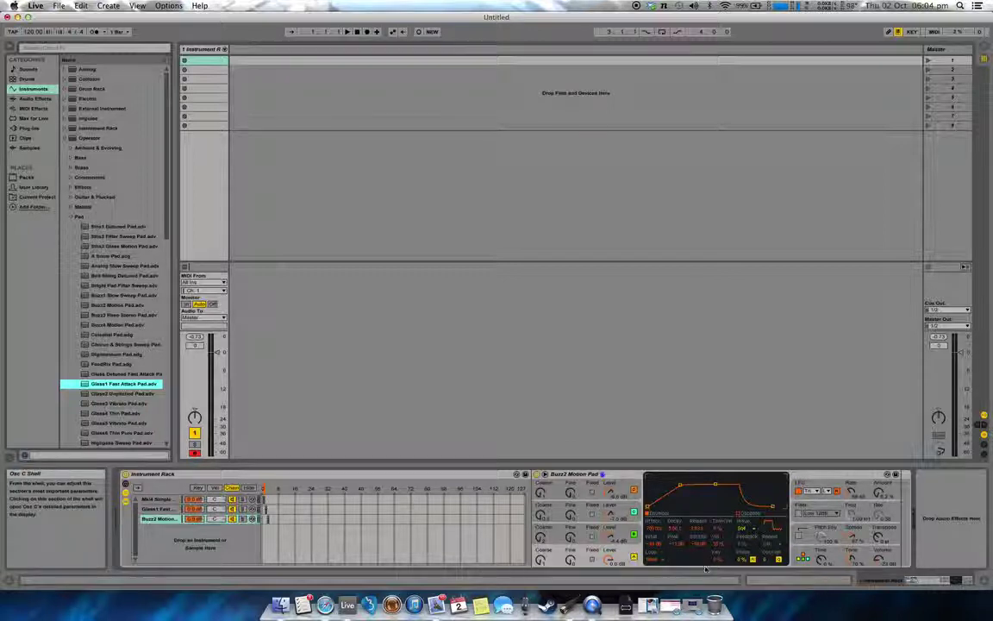
Restore the minimized Safari window showing roberthenke.com from the Dock
{"action": "left_click", "coordinate": [694, 609]}
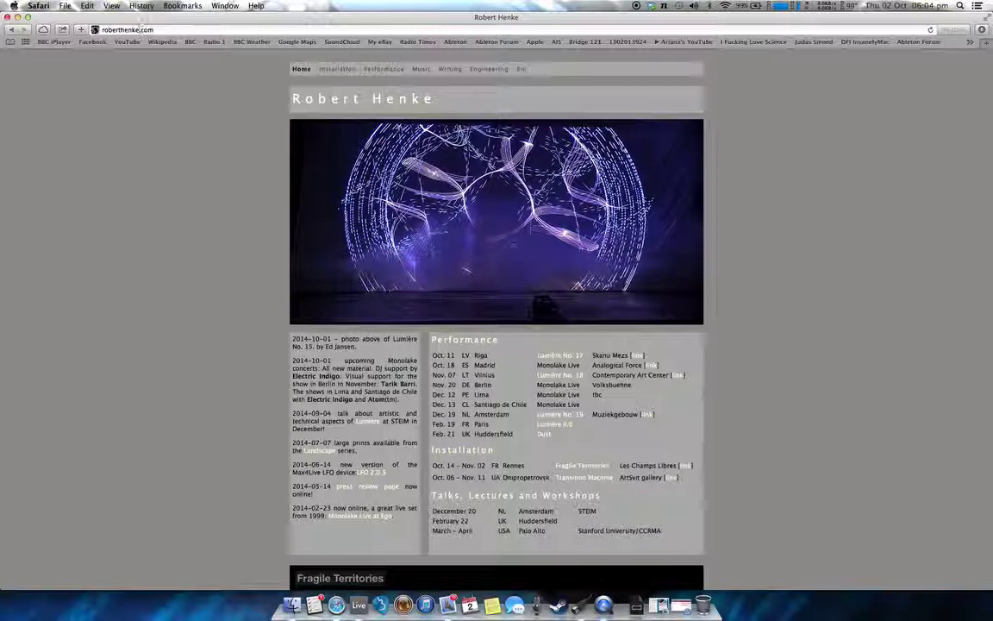
Browse roberthenke.com's Engineering > Max 4 Live devices page to PGM_Chain, then minimize Safari
{"action": "left_click", "coordinate": [488, 69]}
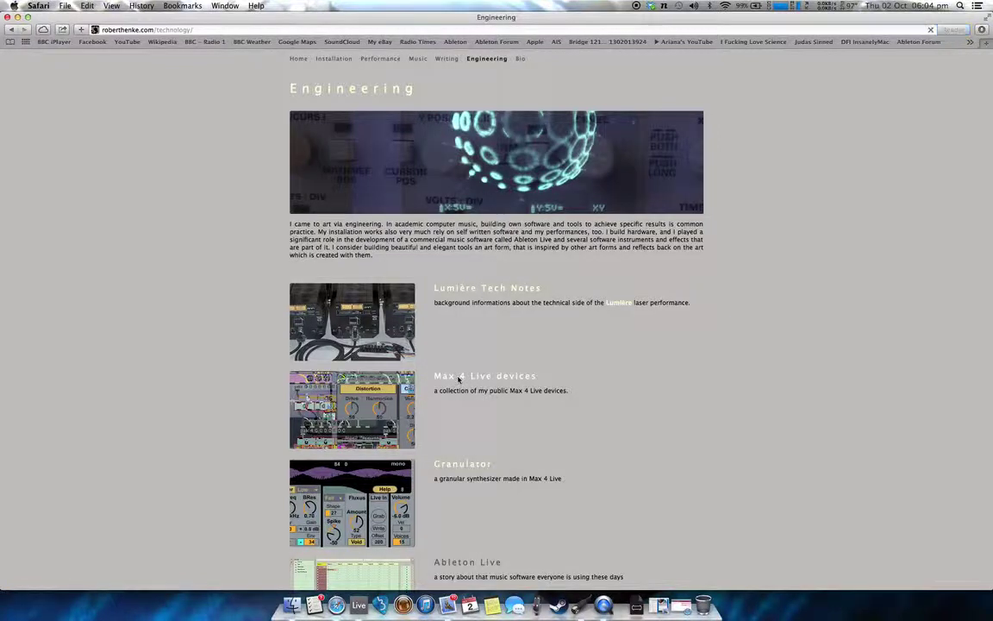
{"action": "left_click", "coordinate": [460, 378]}
{"action": "scroll", "coordinate": [458, 380], "scroll_direction": "down", "scroll_amount": 3}
{"action": "scroll", "coordinate": [458, 380], "scroll_direction": "down", "scroll_amount": 5}
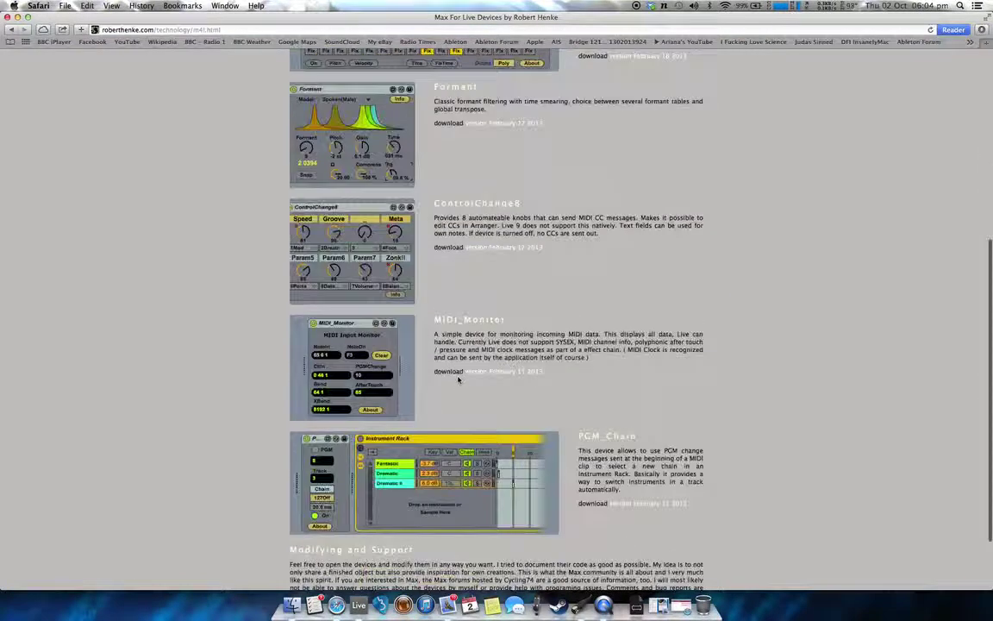
{"action": "scroll", "coordinate": [458, 380], "scroll_direction": "up", "scroll_amount": 5}
{"action": "scroll", "coordinate": [458, 380], "scroll_direction": "up", "scroll_amount": 3}
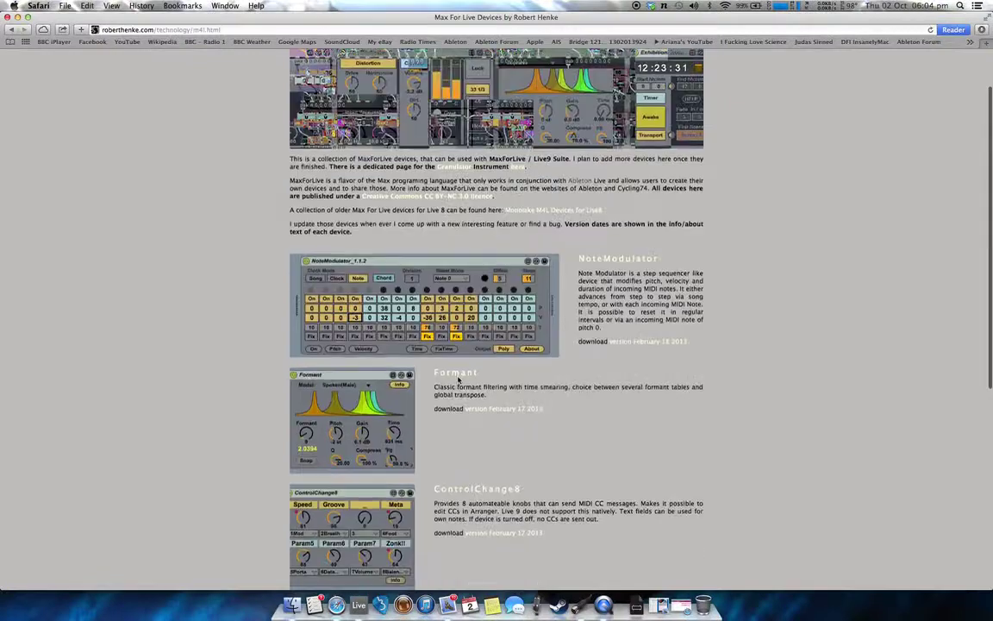
{"action": "scroll", "coordinate": [458, 380], "scroll_direction": "down", "scroll_amount": 2}
{"action": "scroll", "coordinate": [458, 380], "scroll_direction": "up", "scroll_amount": 4}
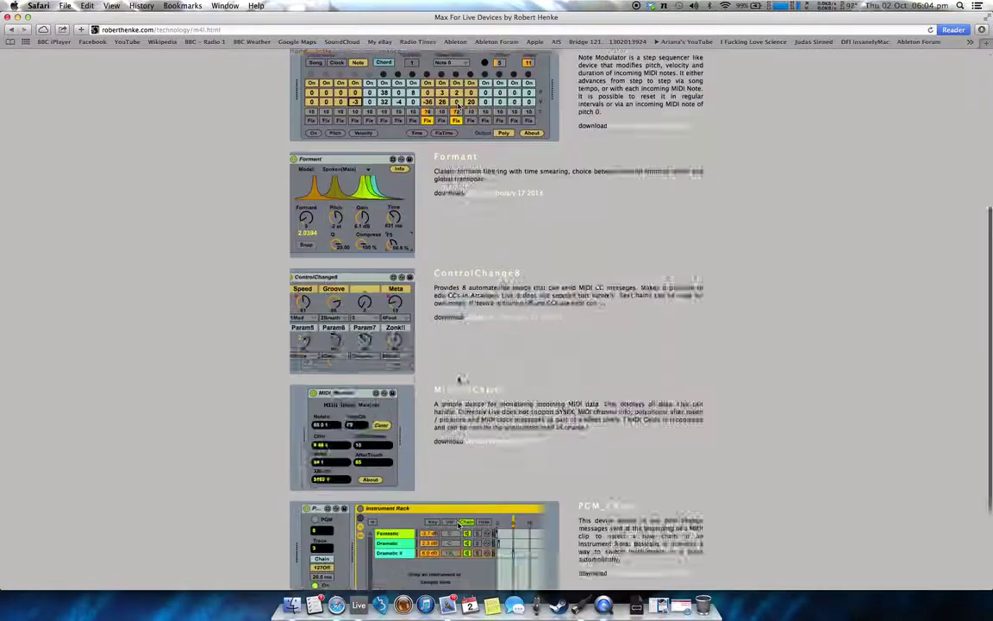
{"action": "scroll", "coordinate": [460, 379], "scroll_direction": "down", "scroll_amount": 3}
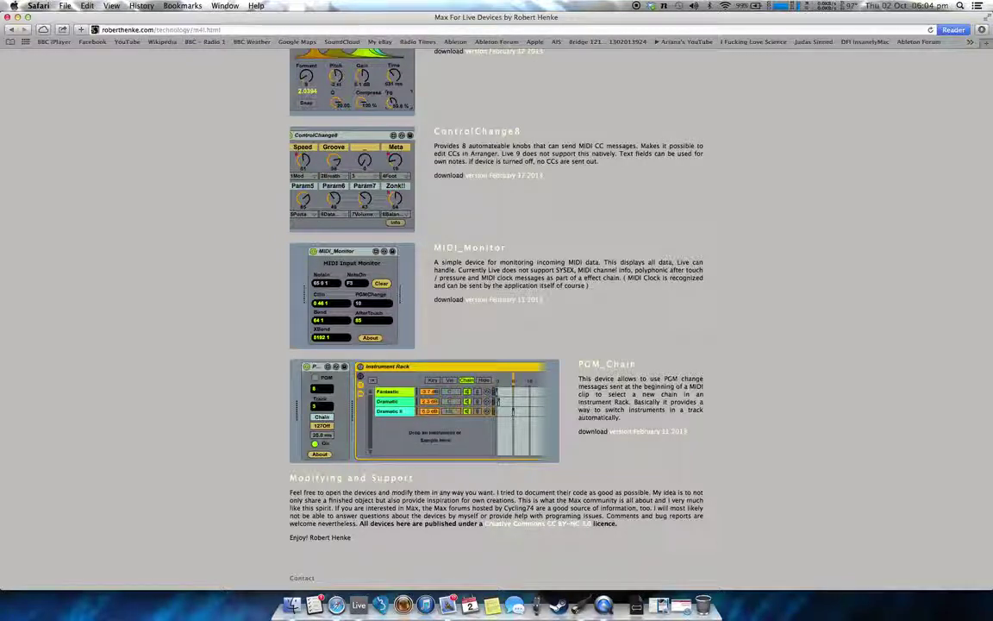
{"action": "left_click", "coordinate": [18, 17]}
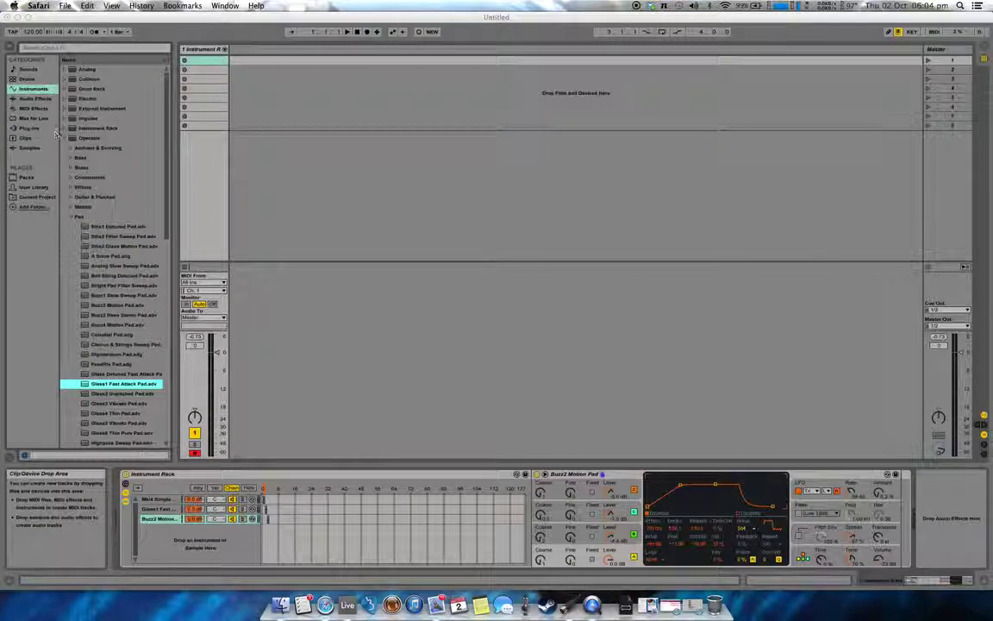
Drag PGM_Chain.amxd from the User Library's Max Devices ahead of the Instrument Rack
{"action": "left_click", "coordinate": [34, 186]}
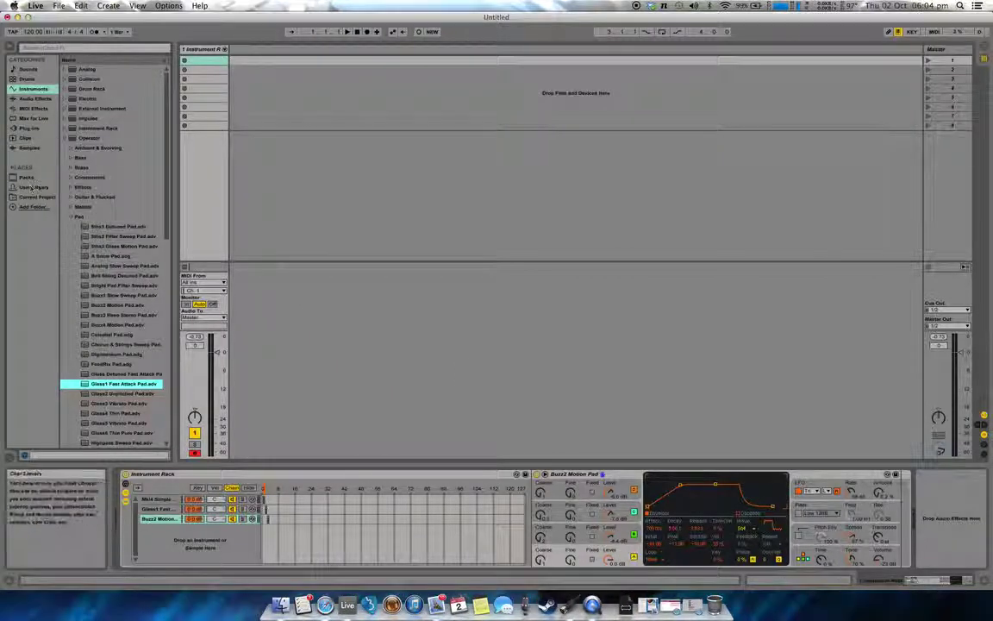
{"action": "left_click", "coordinate": [35, 187]}
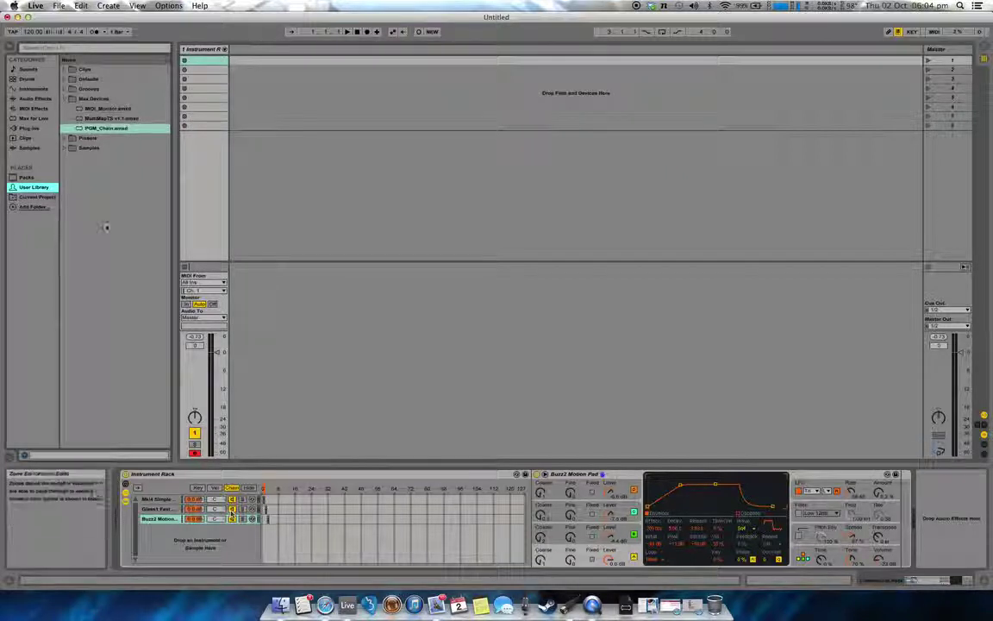
{"action": "left_click", "coordinate": [95, 128]}
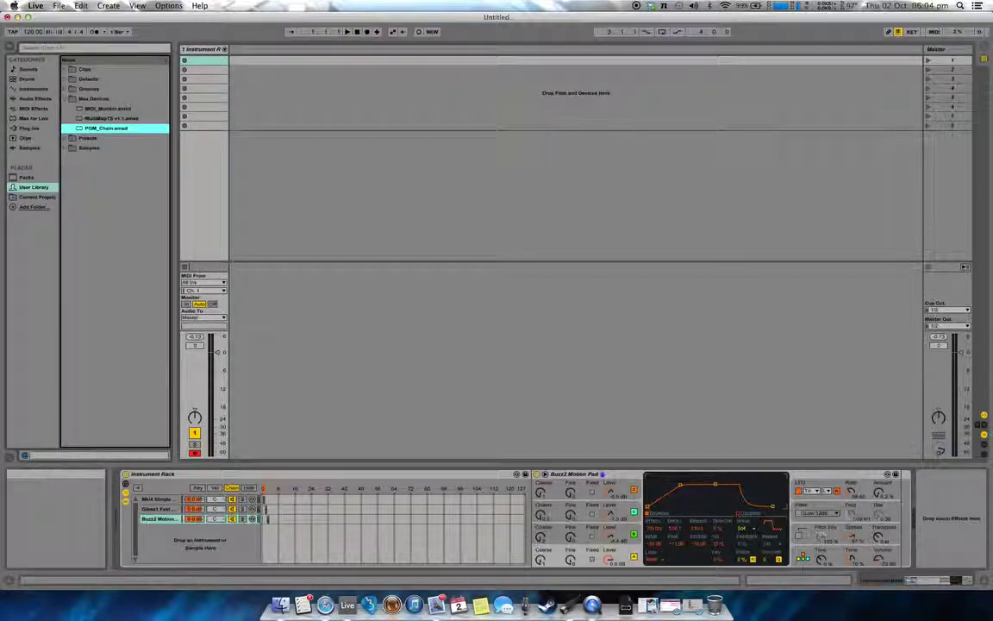
{"action": "left_click_drag", "start_coordinate": [95, 128], "coordinate": [122, 496]}
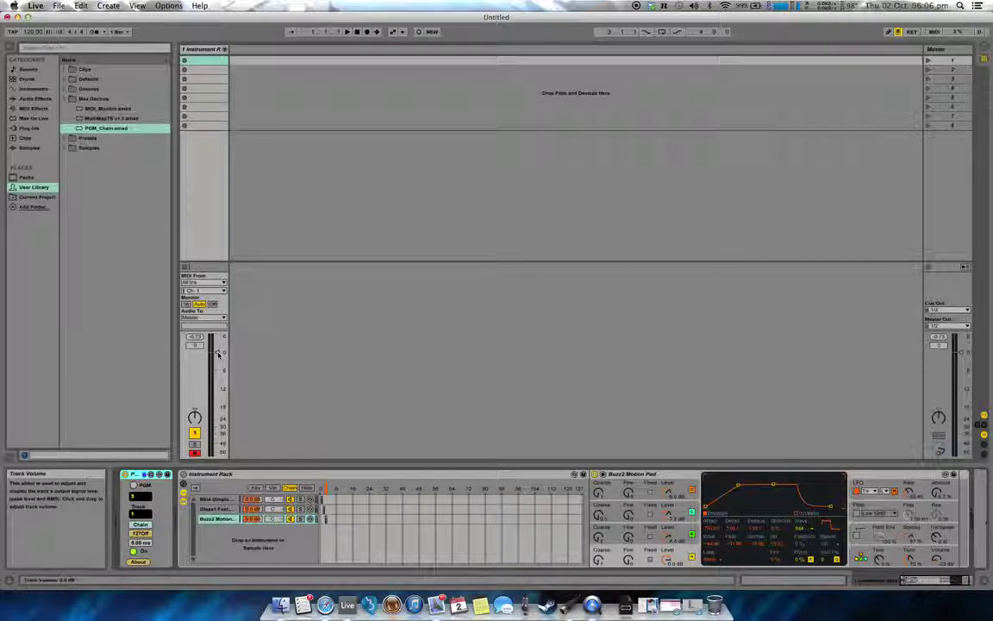
Open Preferences (Cmd+,) to check the MIDI settings
{"action": "key", "text": "super+comma"}
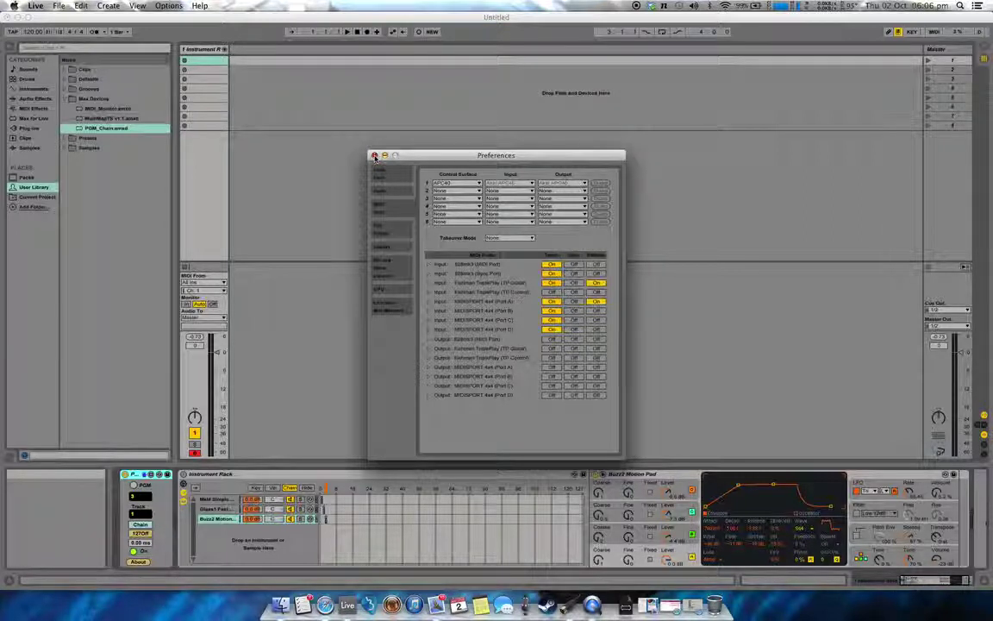
Close Preferences and MIDI-map the track volume fader to CC 7, checking its mapping range
{"action": "left_click", "coordinate": [374, 157]}
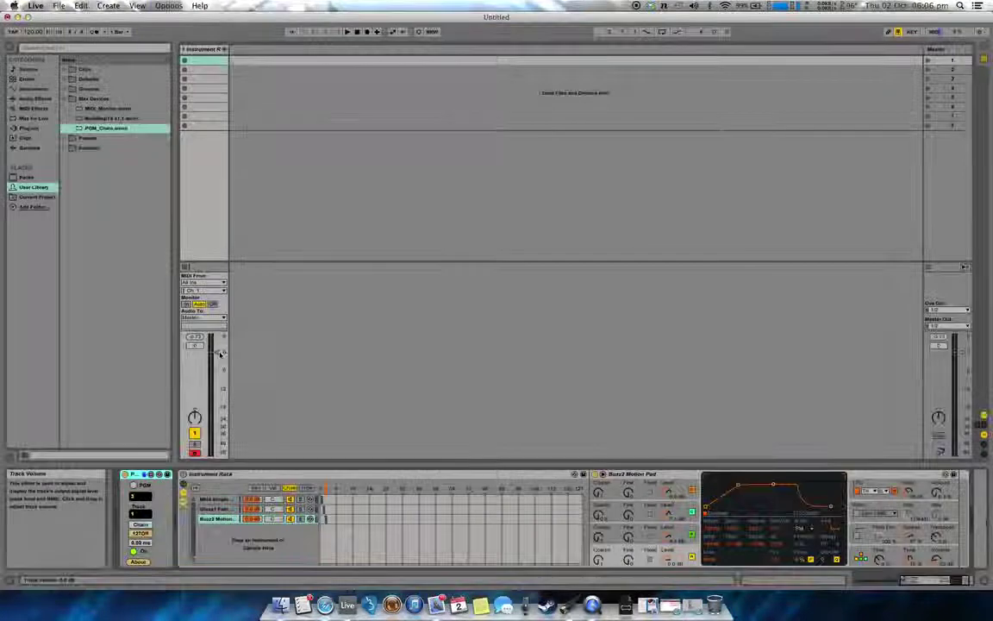
{"action": "key", "text": "super+m"}
{"action": "left_click", "coordinate": [302, 353]}
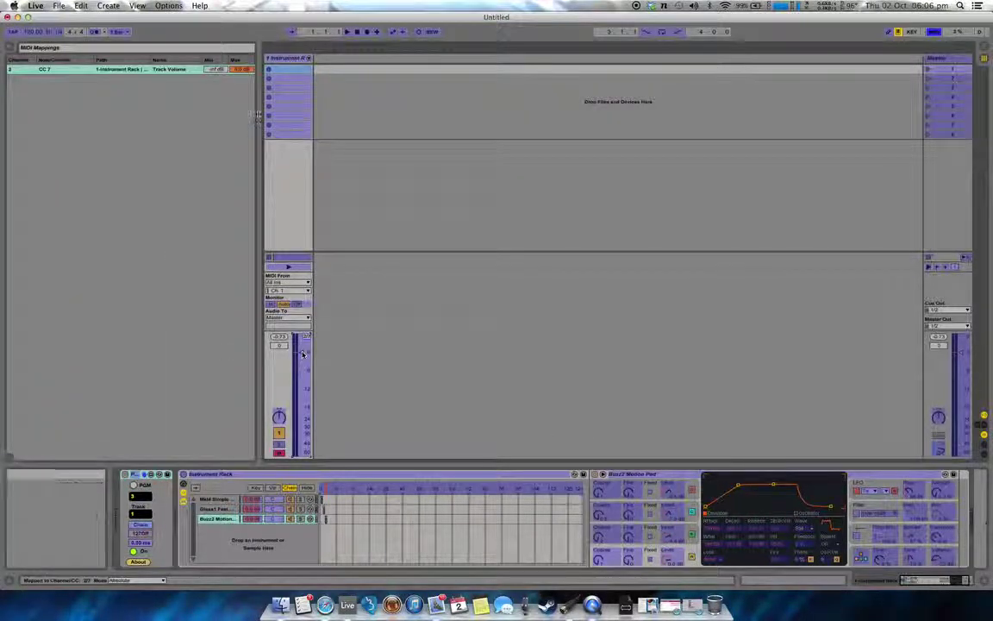
{"action": "left_click", "coordinate": [241, 70]}
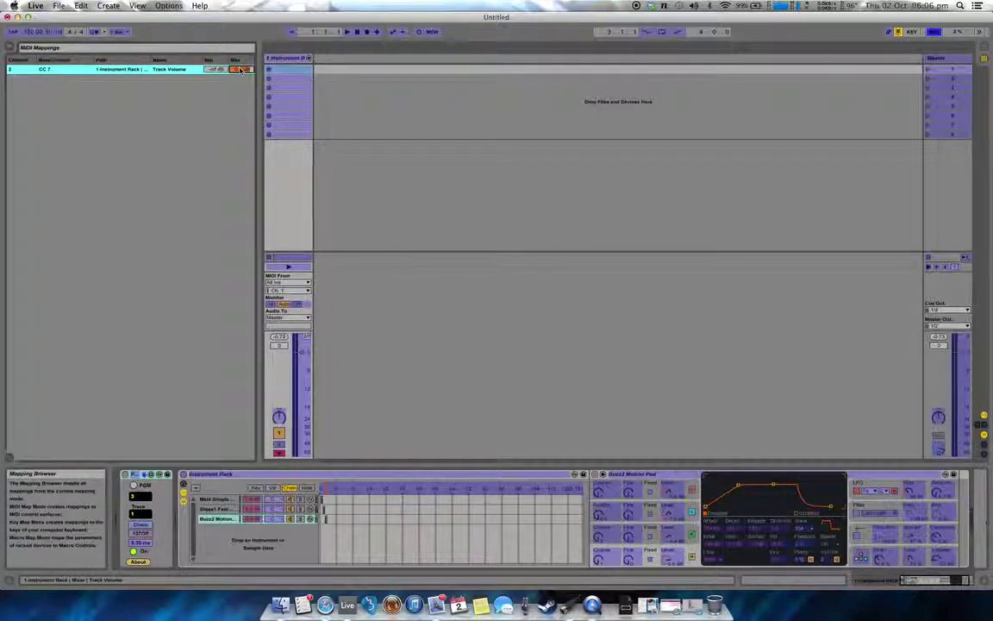
{"action": "key", "text": "super+m"}
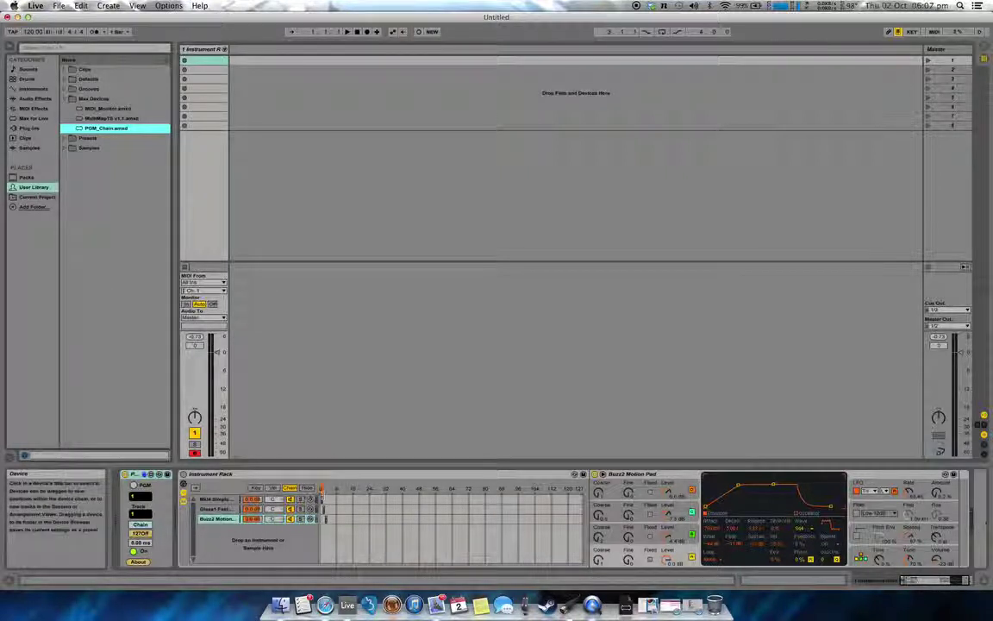
Select the Mk4 Simple Piano, Buzz2 Motion Pad and Glass1 Fast Attack Pad chains in turn
{"action": "left_click", "coordinate": [323, 499]}
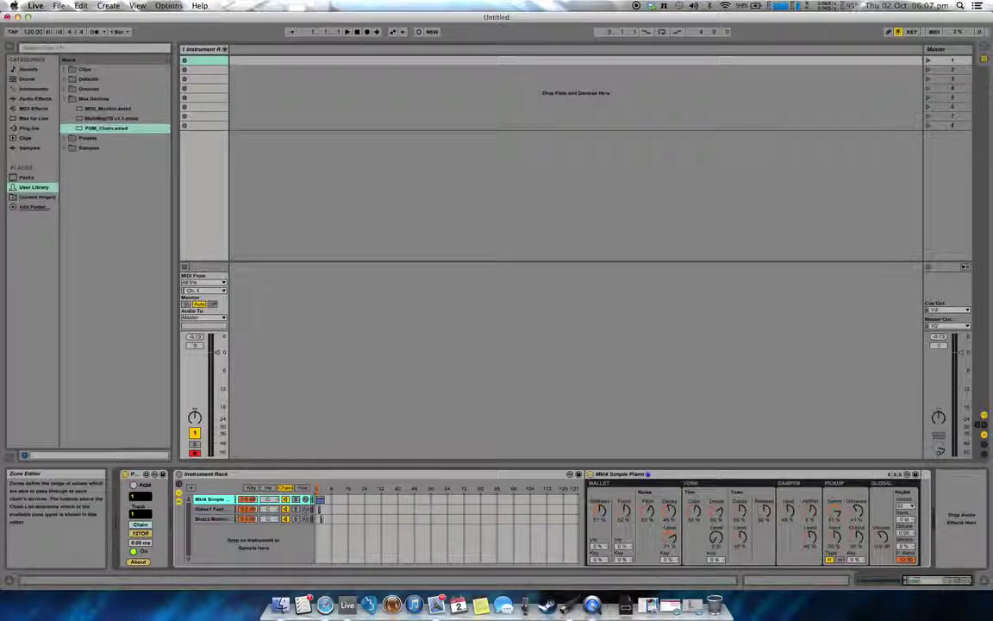
{"action": "left_click", "coordinate": [323, 518]}
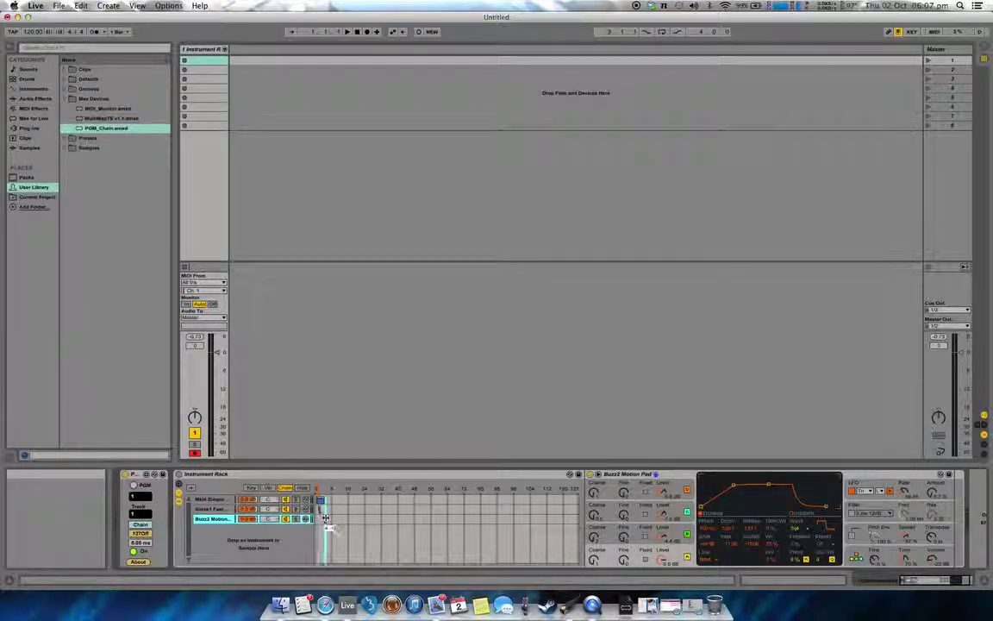
{"action": "left_click", "coordinate": [320, 508]}
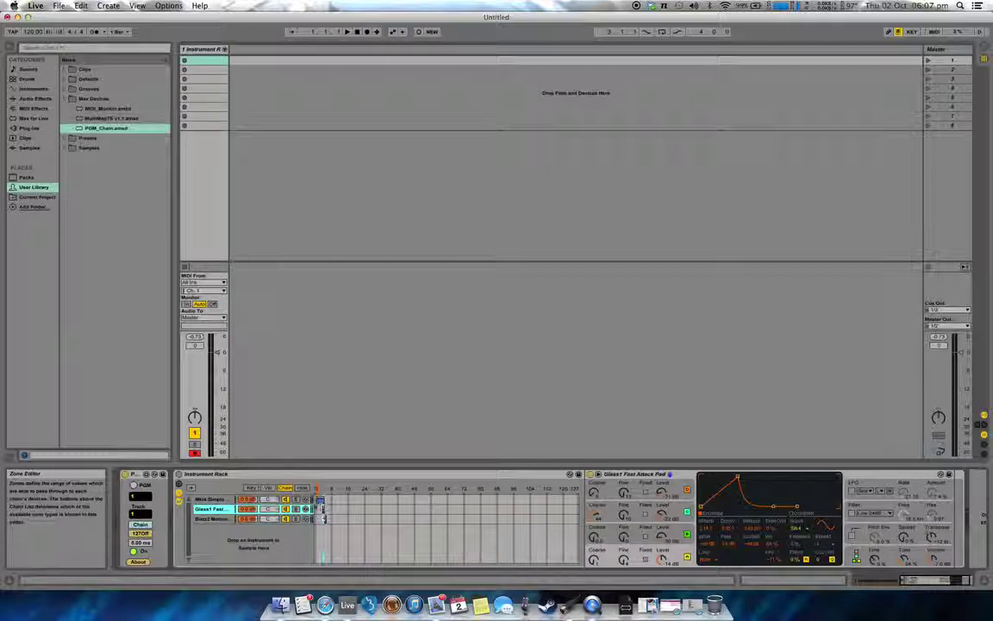
Drag key zones so Glass1 Fast Attack Pad's top edge meets Mk4 Simple Piano's raised bottom edge
{"action": "left_click", "coordinate": [251, 488]}
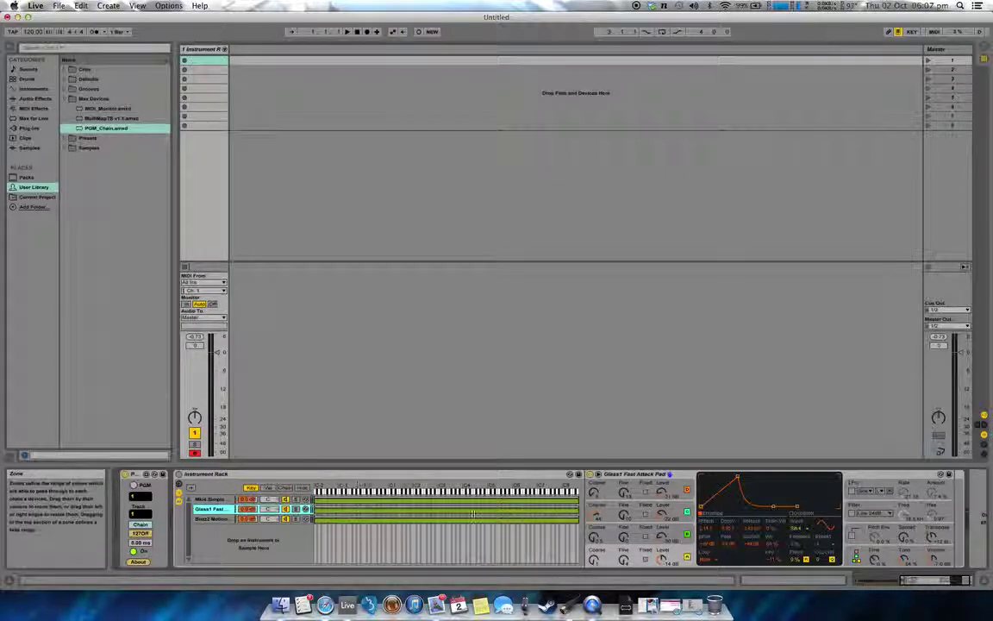
{"action": "left_click_drag", "start_coordinate": [576, 511], "coordinate": [349, 514]}
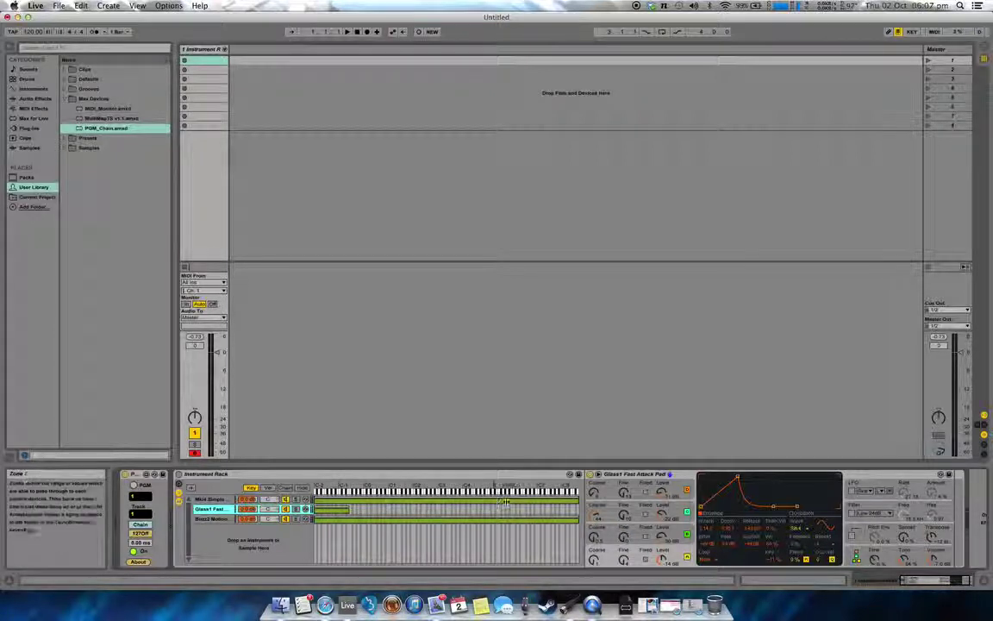
{"action": "left_click", "coordinate": [280, 499]}
{"action": "left_click_drag", "start_coordinate": [320, 508], "coordinate": [371, 456]}
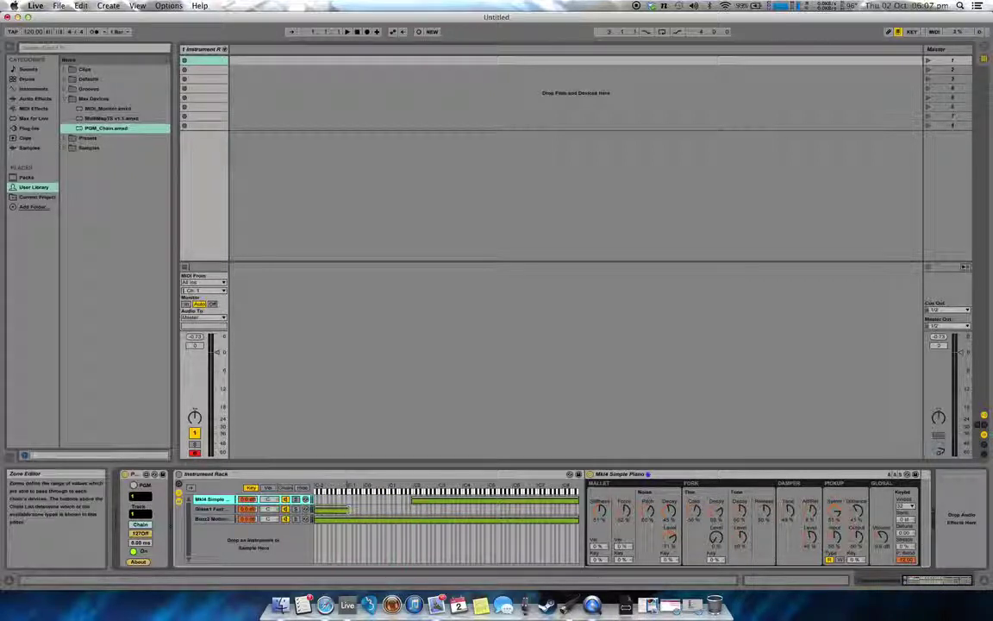
{"action": "left_click_drag", "start_coordinate": [362, 510], "coordinate": [410, 510]}
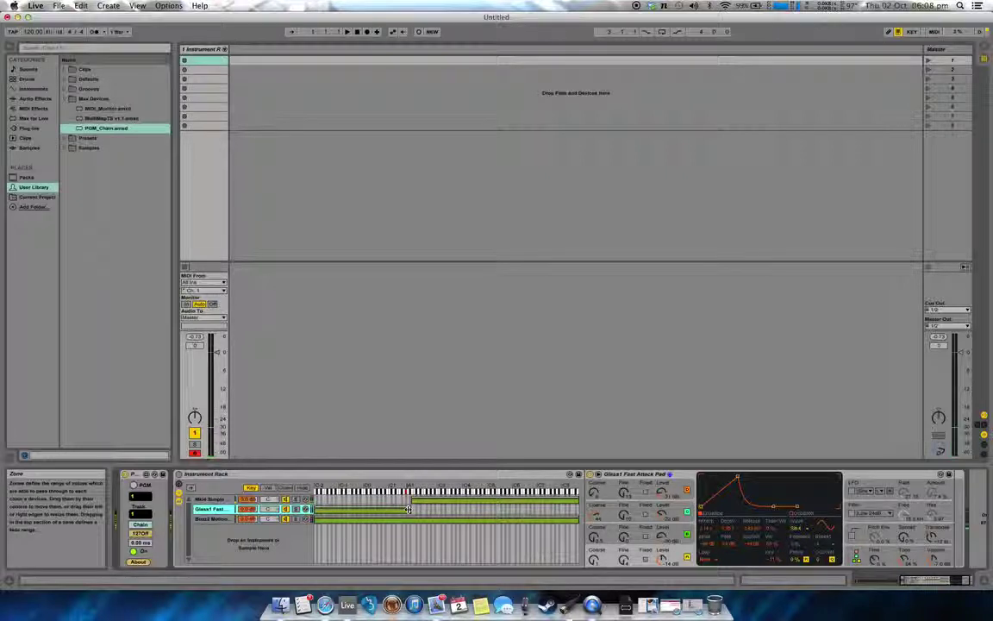
{"action": "left_click", "coordinate": [288, 488]}
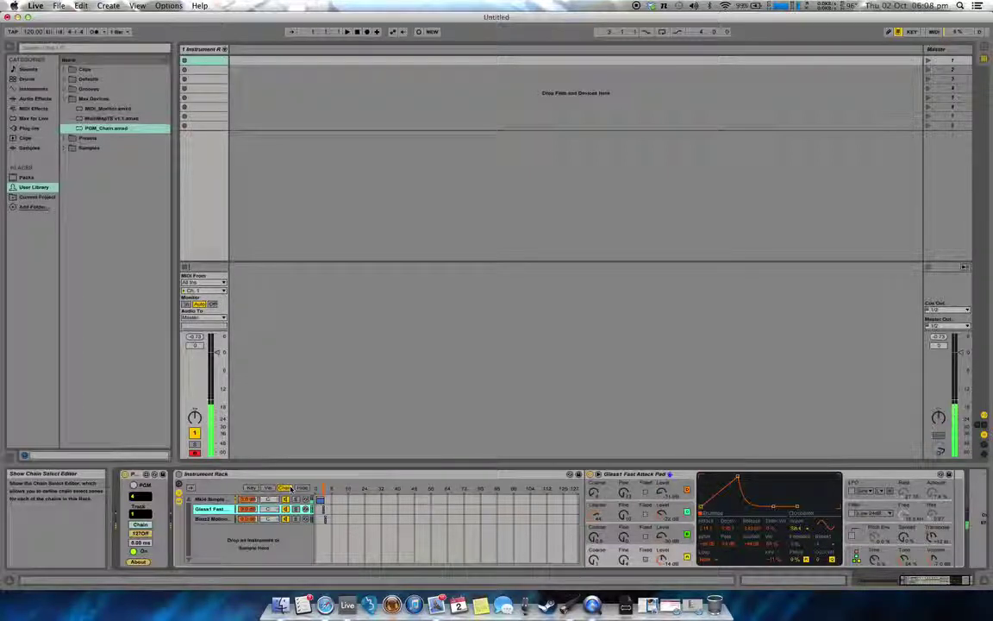
{"action": "left_click", "coordinate": [254, 488]}
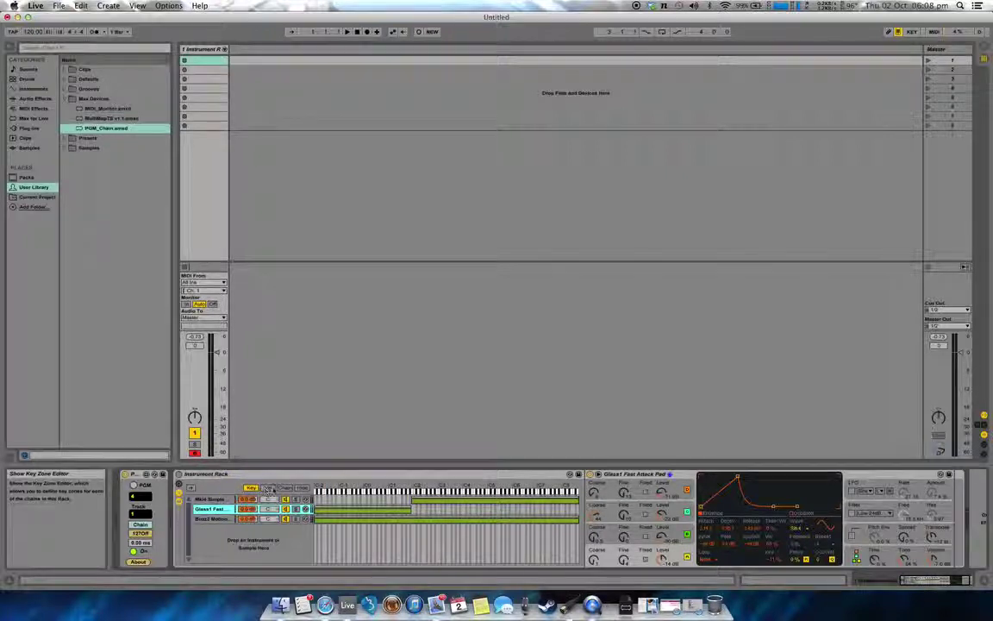
{"action": "left_click", "coordinate": [285, 488]}
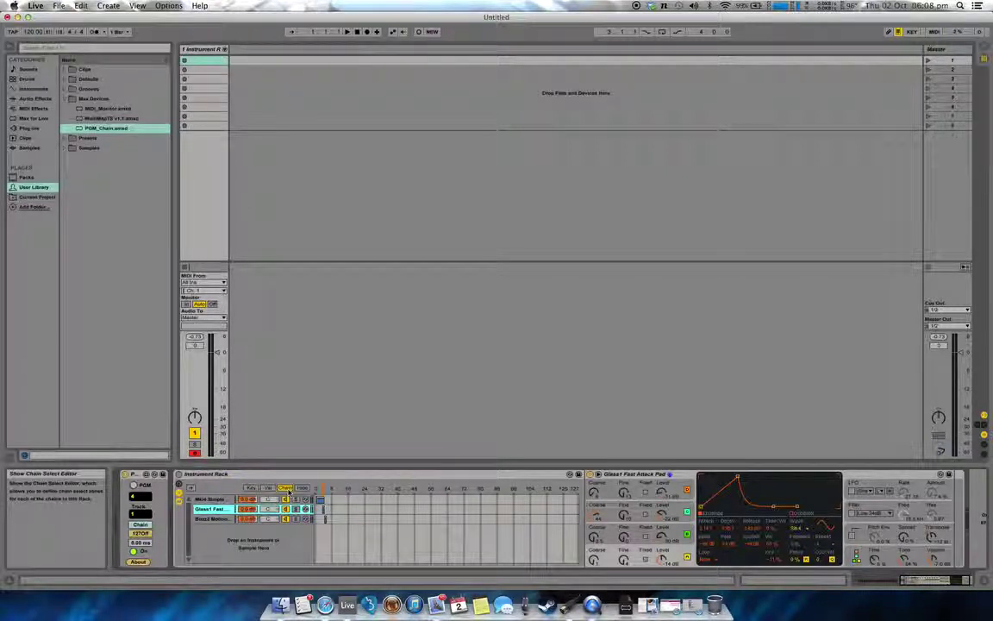